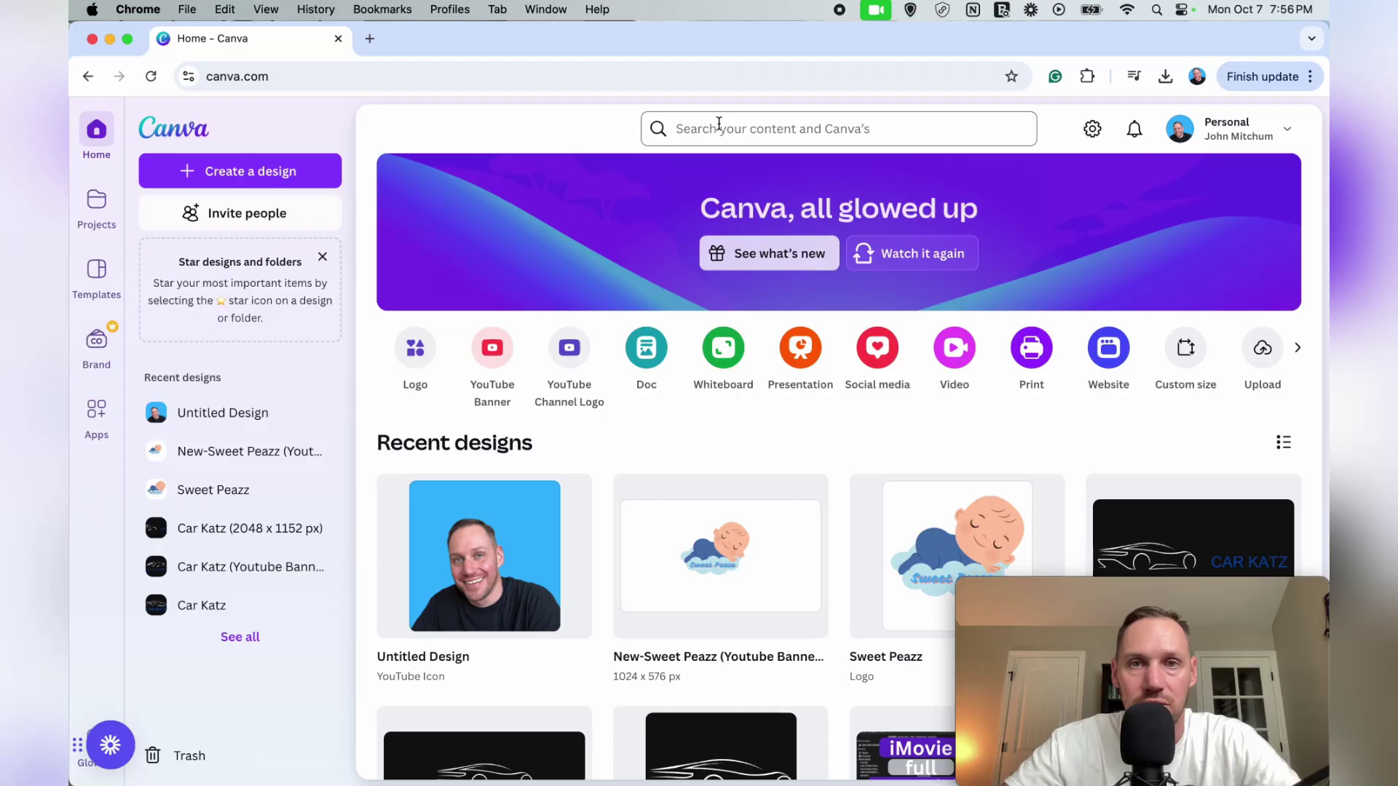
- Search Canva for 'youtube banner' and create a new blank YouTube Banner design
click(715, 128)
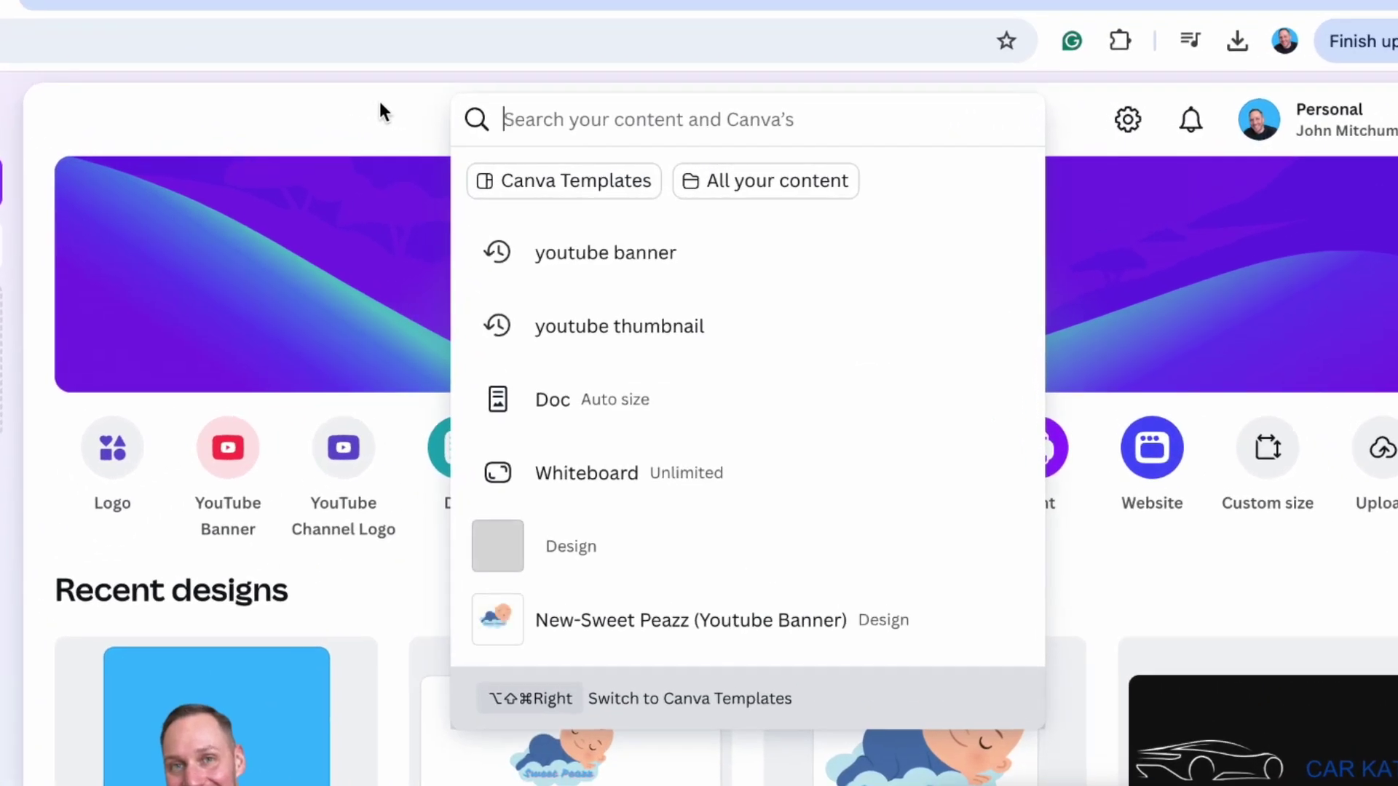
text(yo)
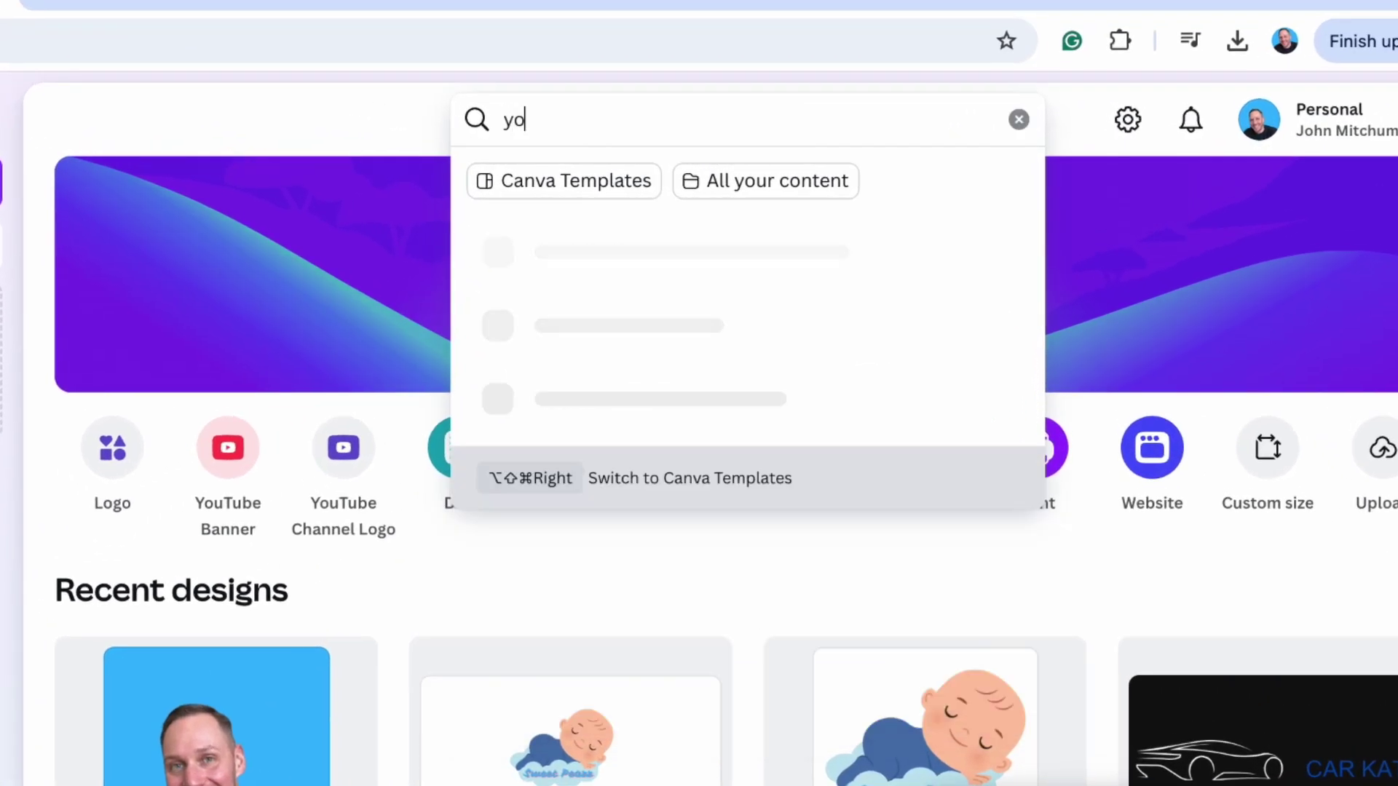
text(utube banner)
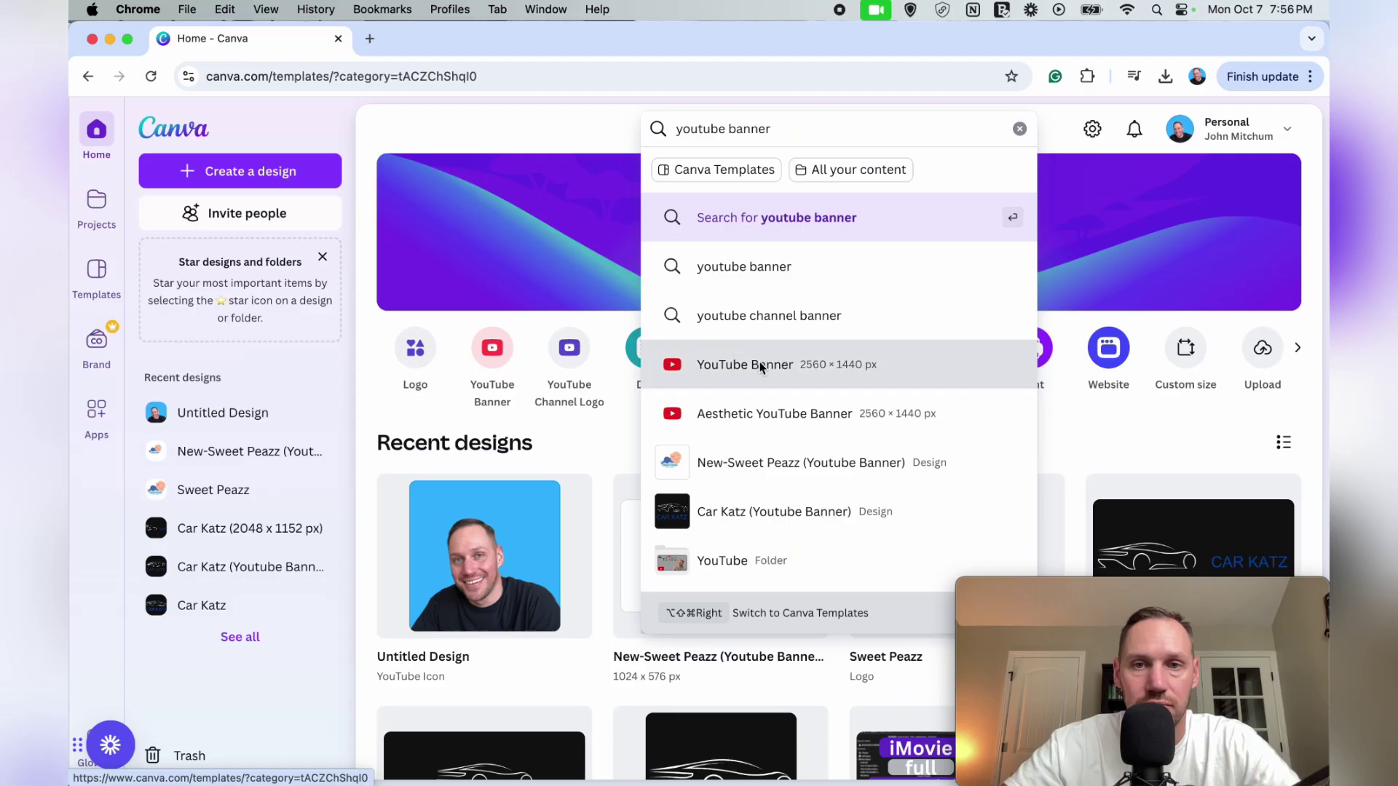
click(742, 365)
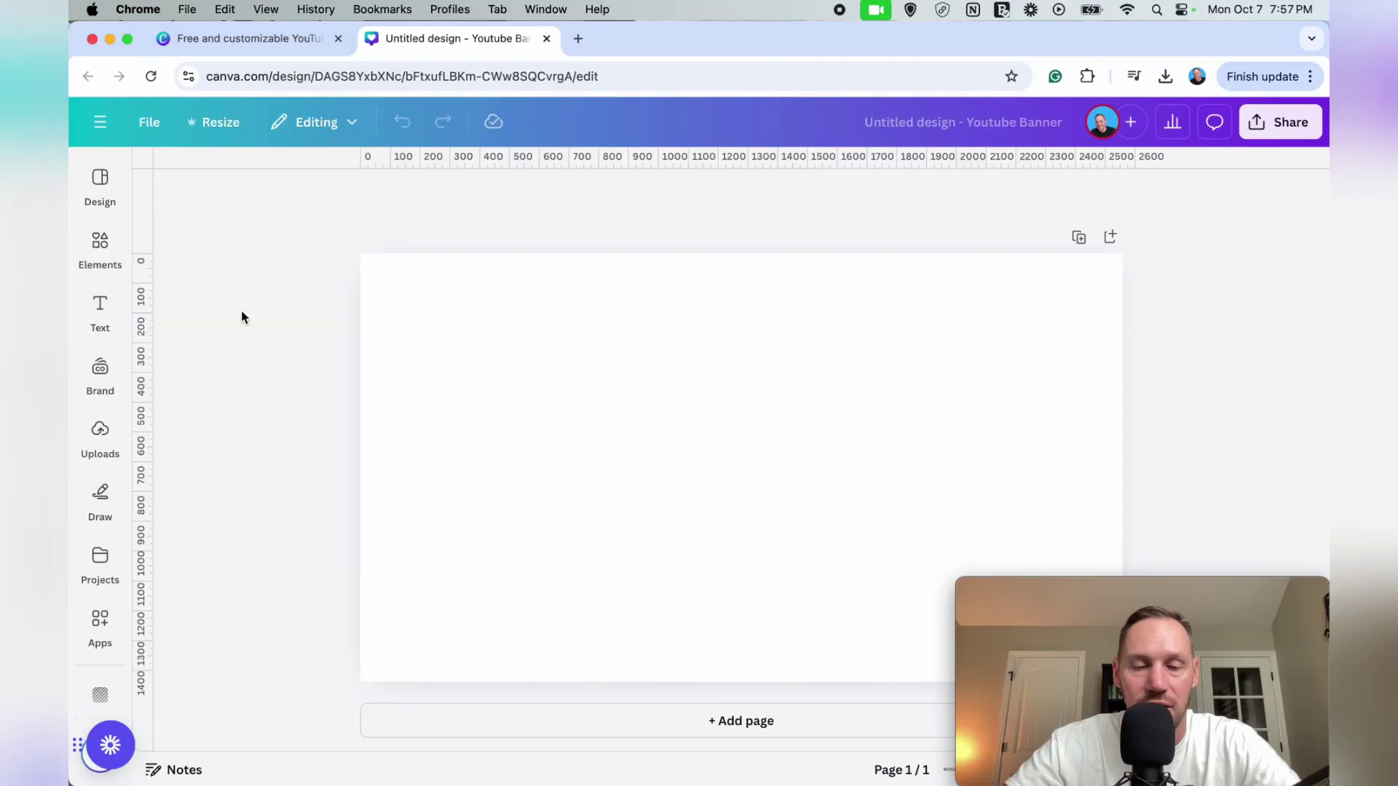
- Toggle rulers with Shift+R and confirm 'Show rulers and guides' in File settings
key(shift+r)
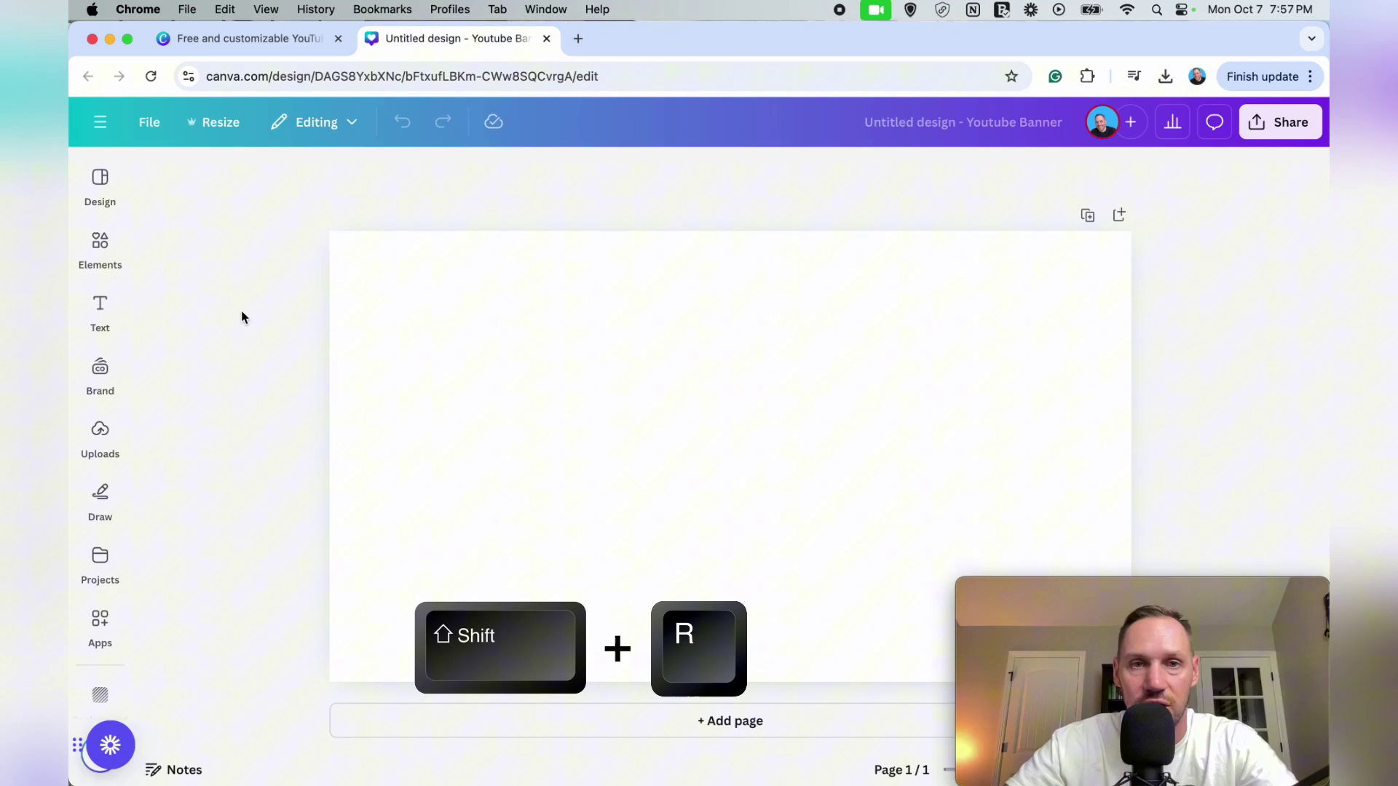
key(shift+r)
click(154, 128)
mouse_move(191, 346)
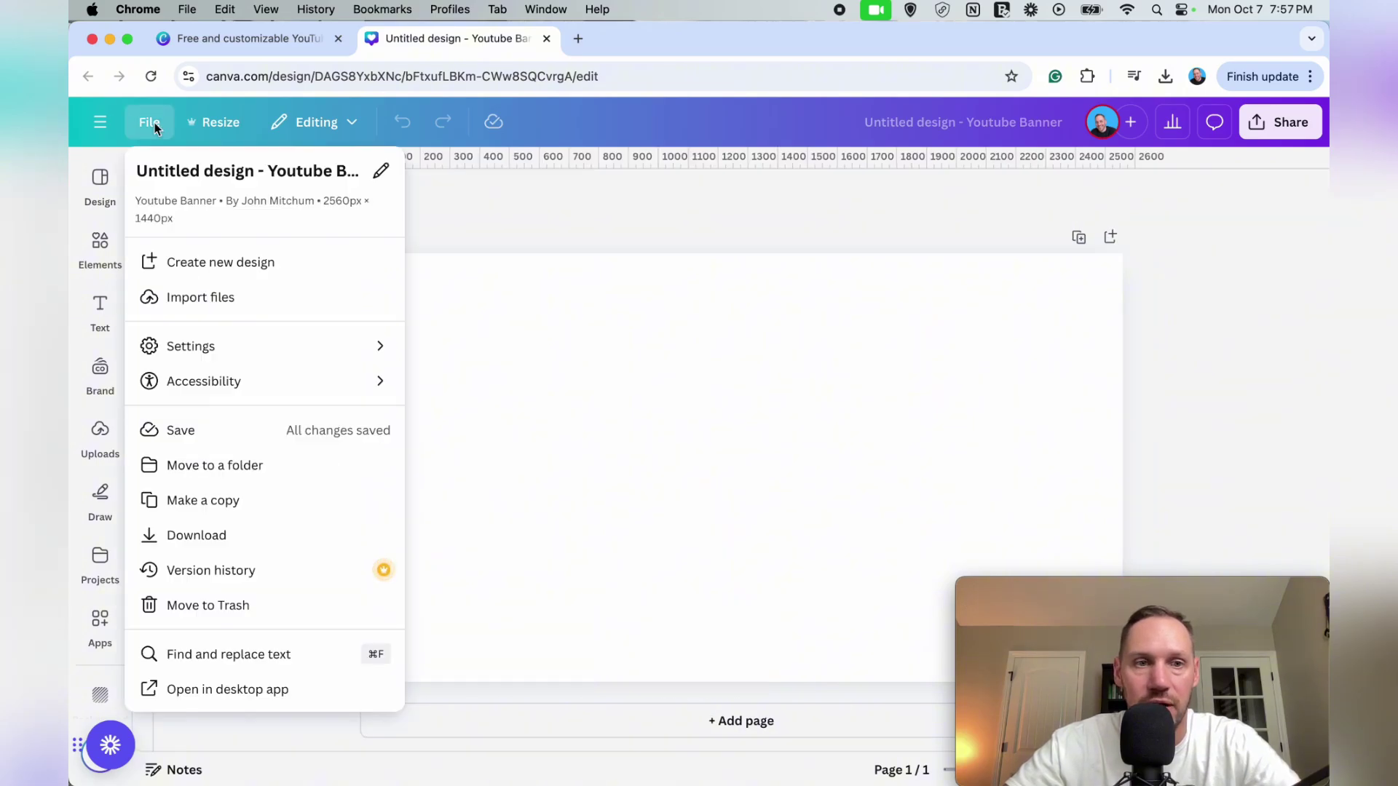
drag(416, 363, 678, 362)
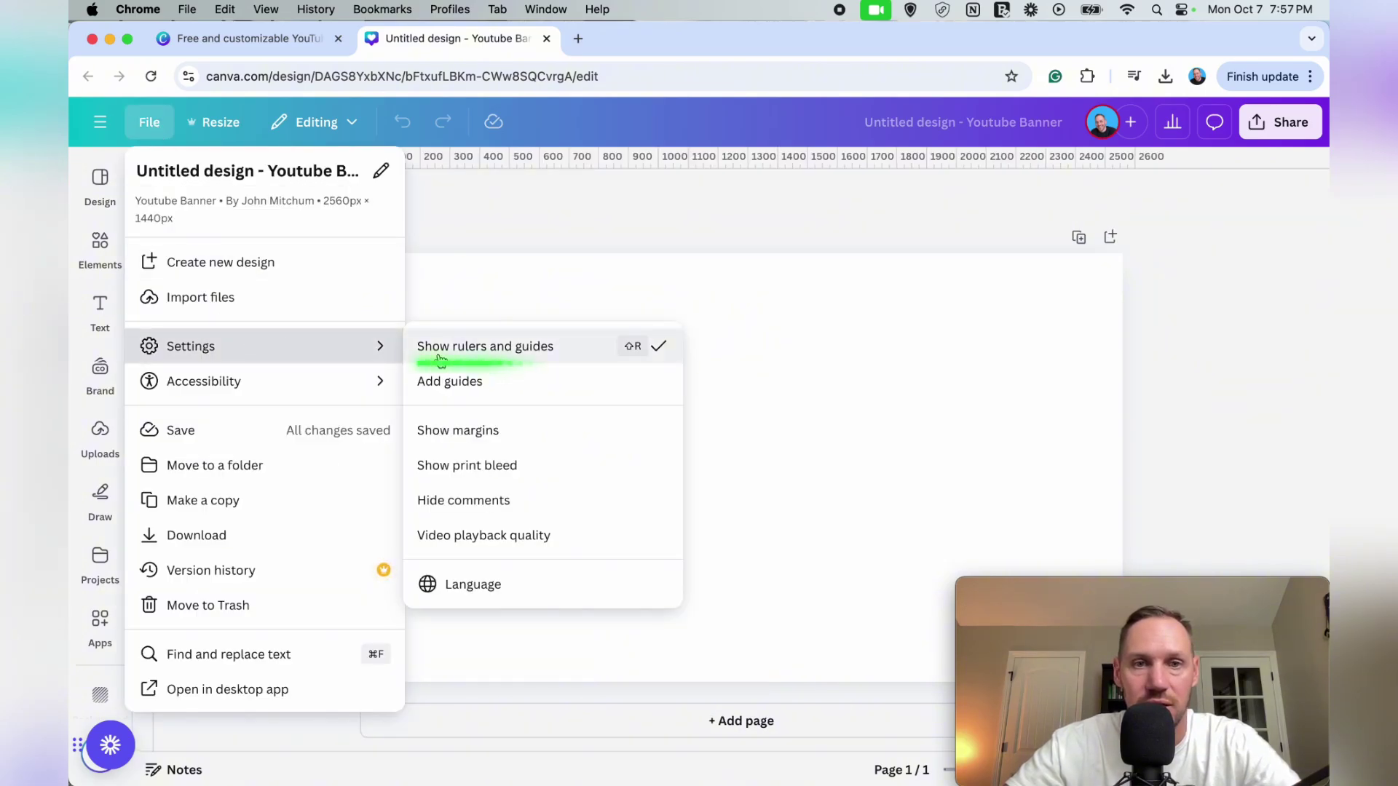
click(502, 233)
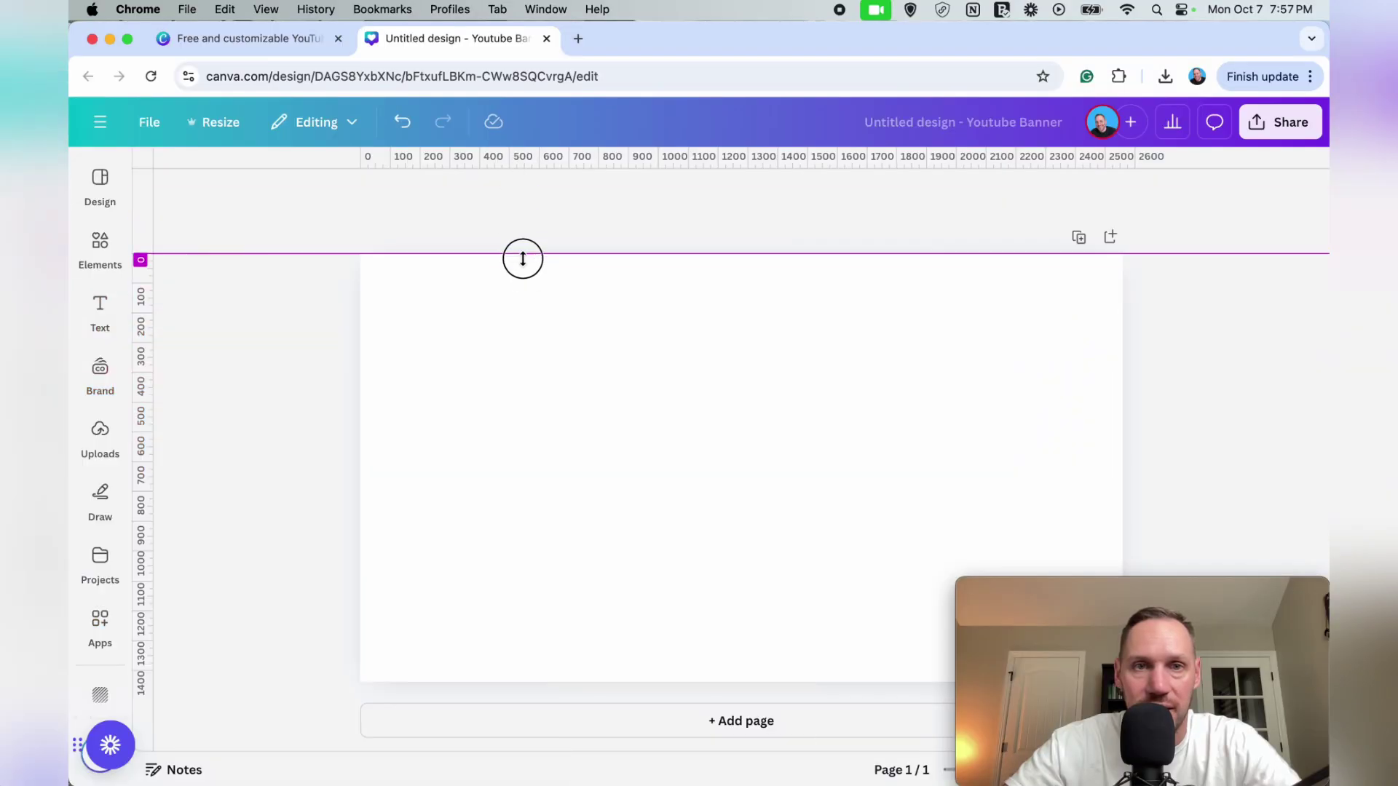
- Add two horizontal guides across the banner from the page's Guides menu
drag(517, 164, 522, 158)
right_click(545, 357)
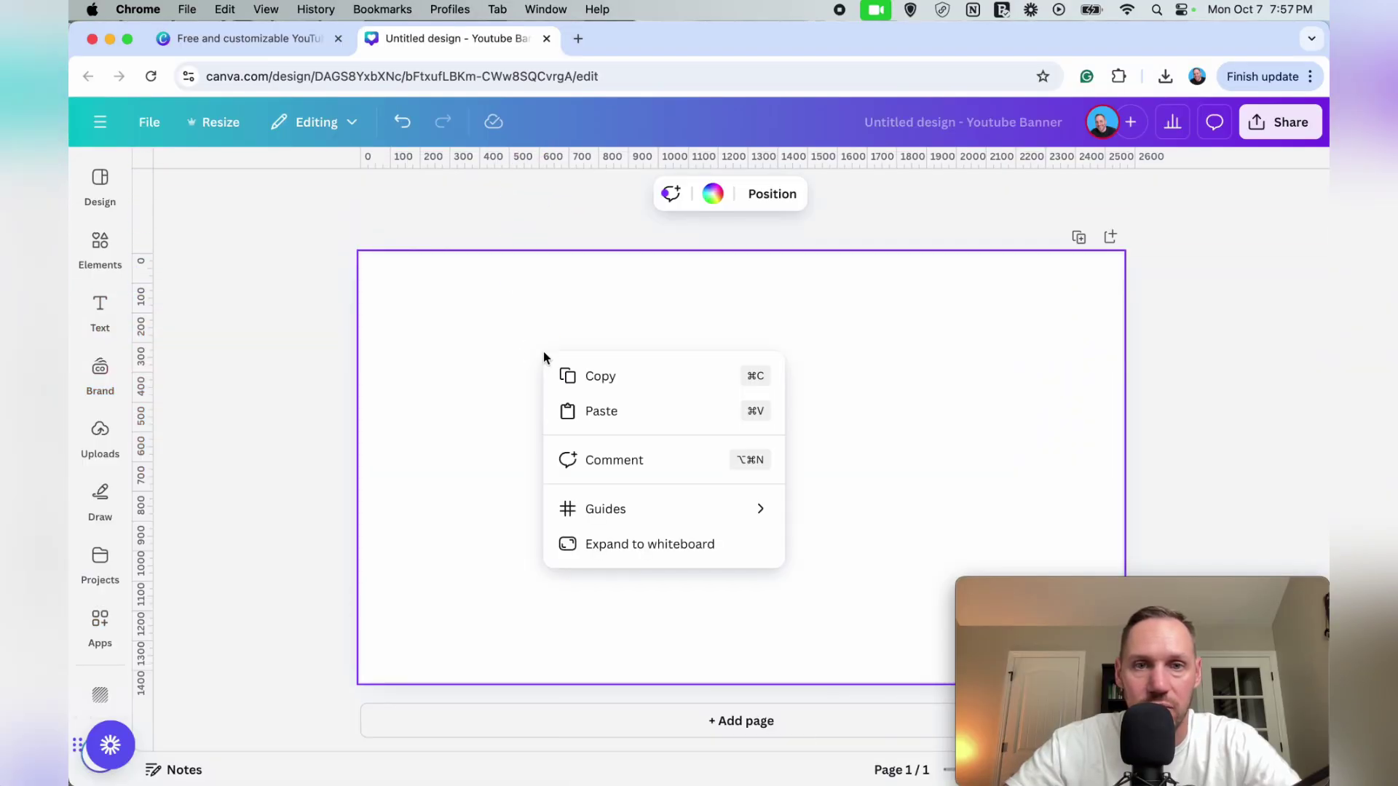
mouse_move(605, 509)
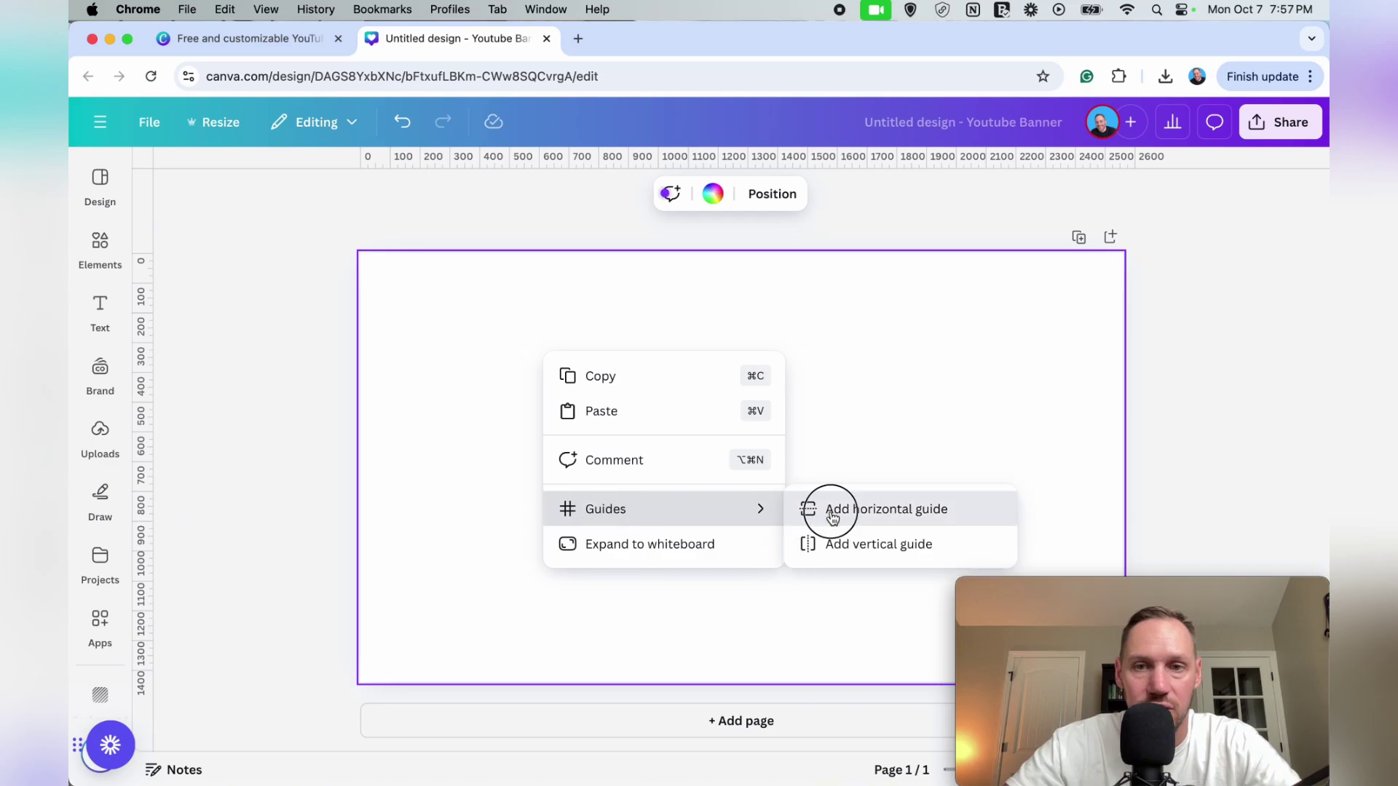
click(835, 508)
right_click(640, 448)
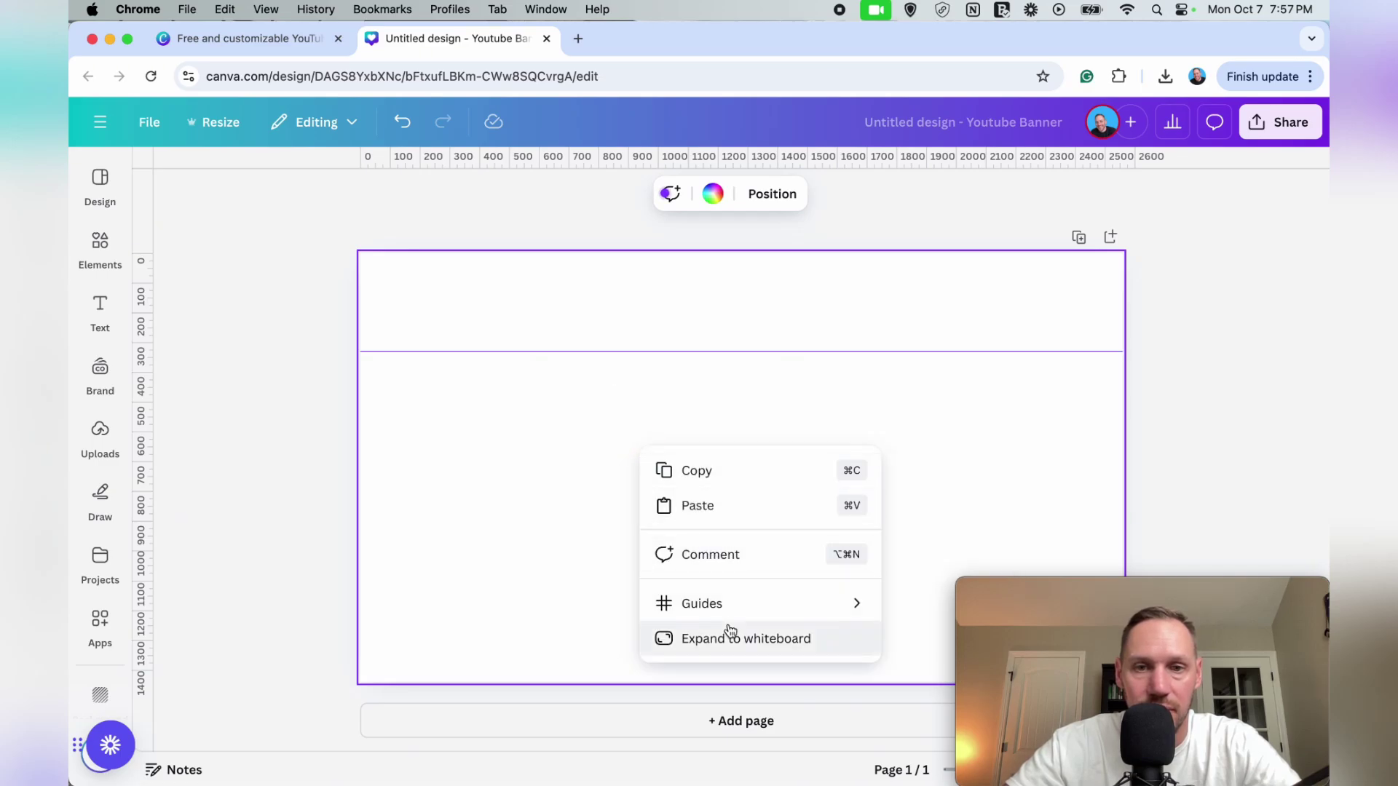
mouse_move(702, 603)
click(905, 609)
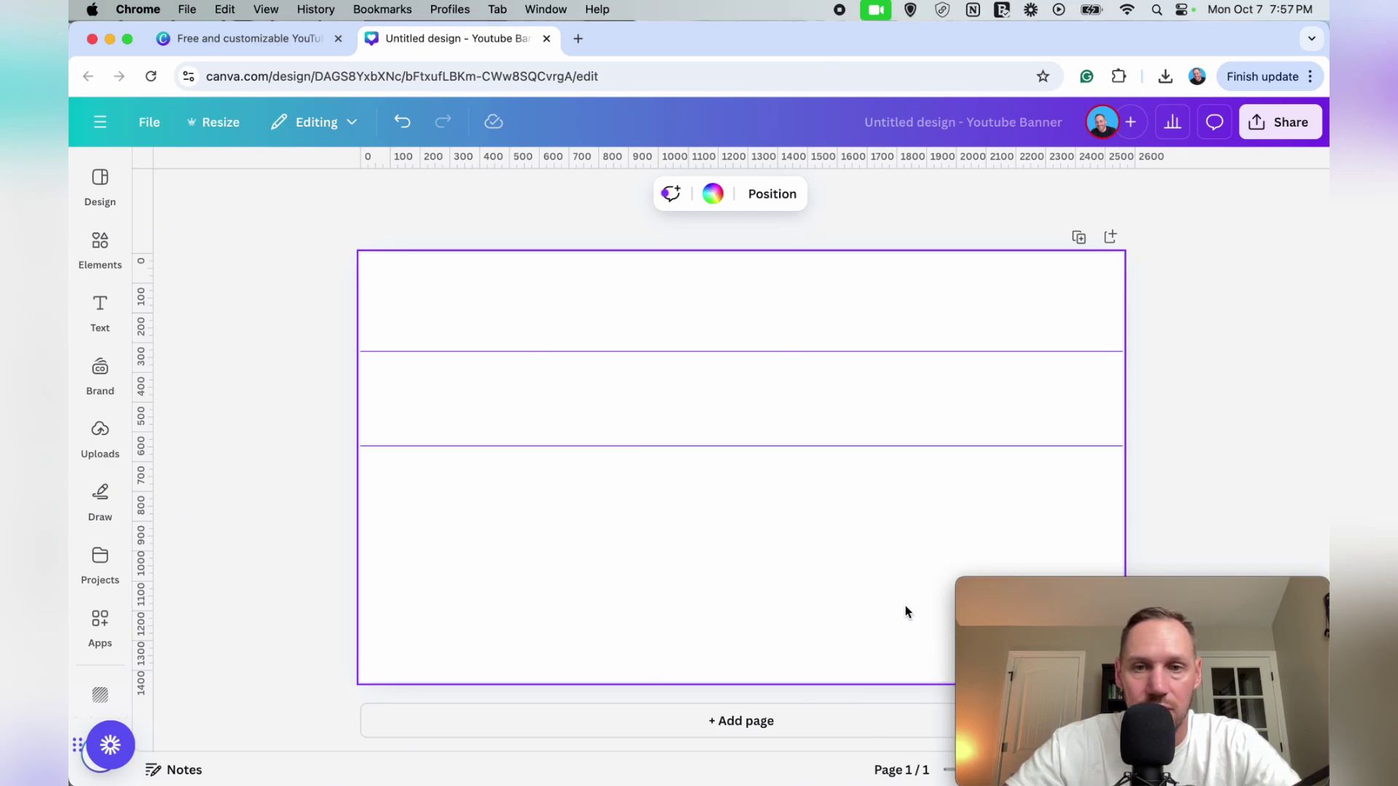
- Add two vertical guides to the banner from the page's Guides menu
right_click(600, 514)
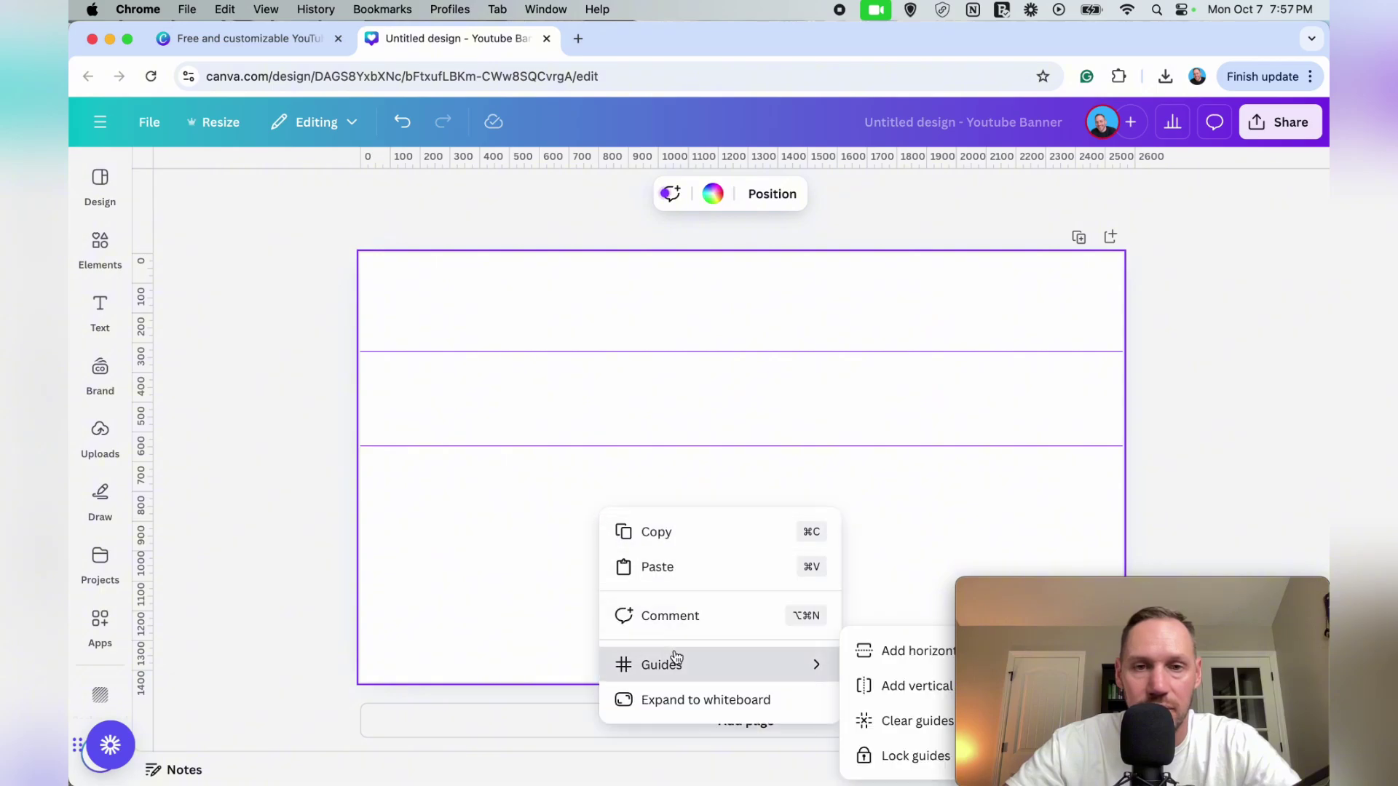
click(874, 686)
right_click(663, 578)
mouse_move(721, 720)
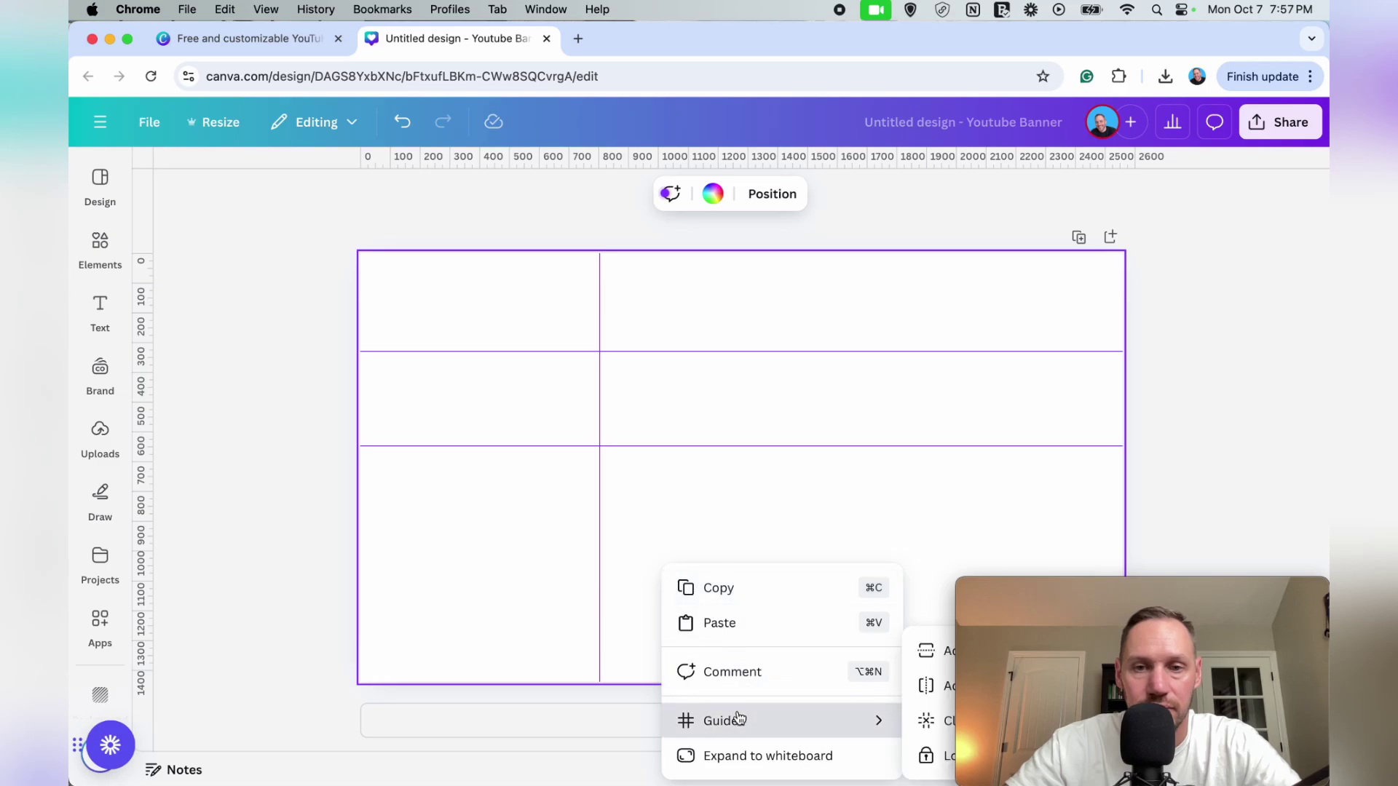
click(930, 697)
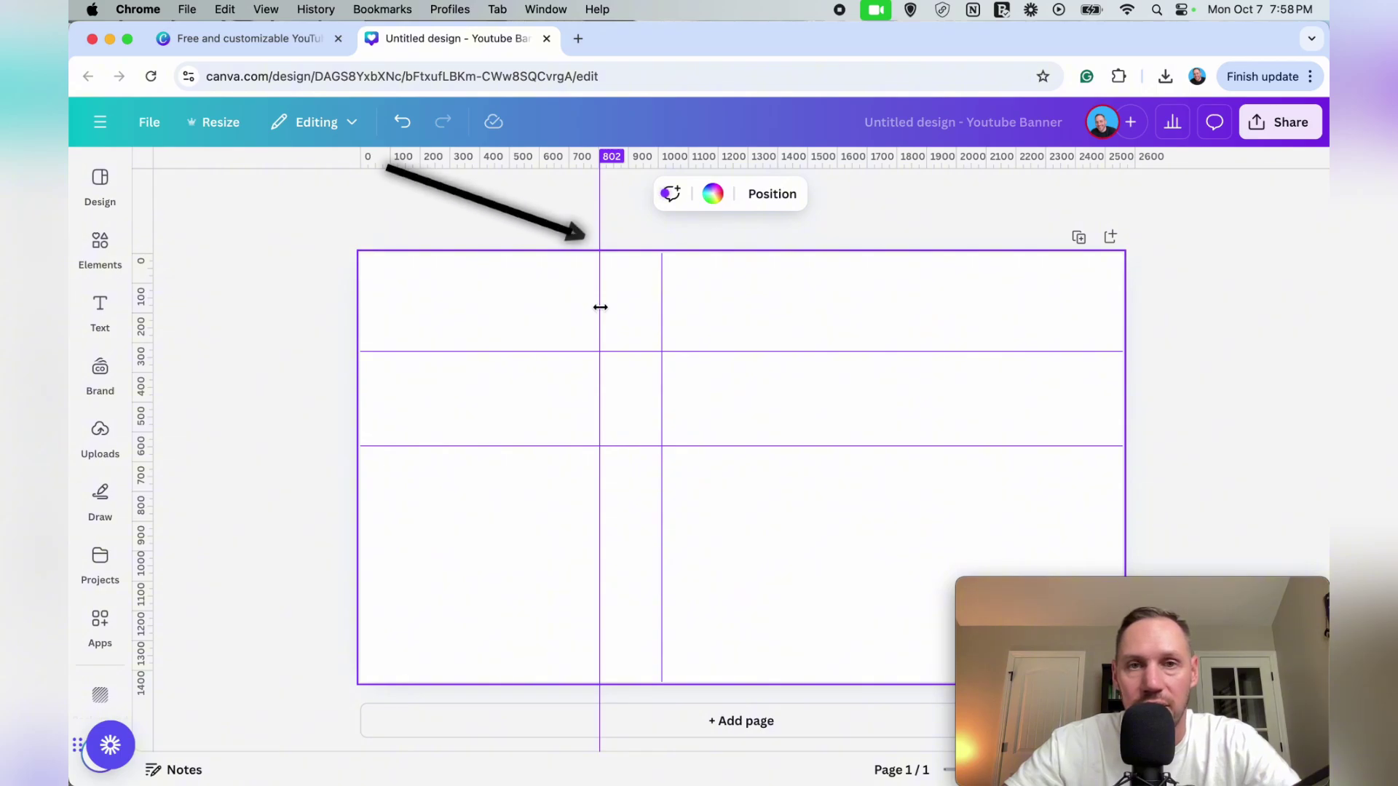
- Position the vertical guides at 507 and 2053 and the upper horizontal guide at 508
drag(600, 307, 510, 307)
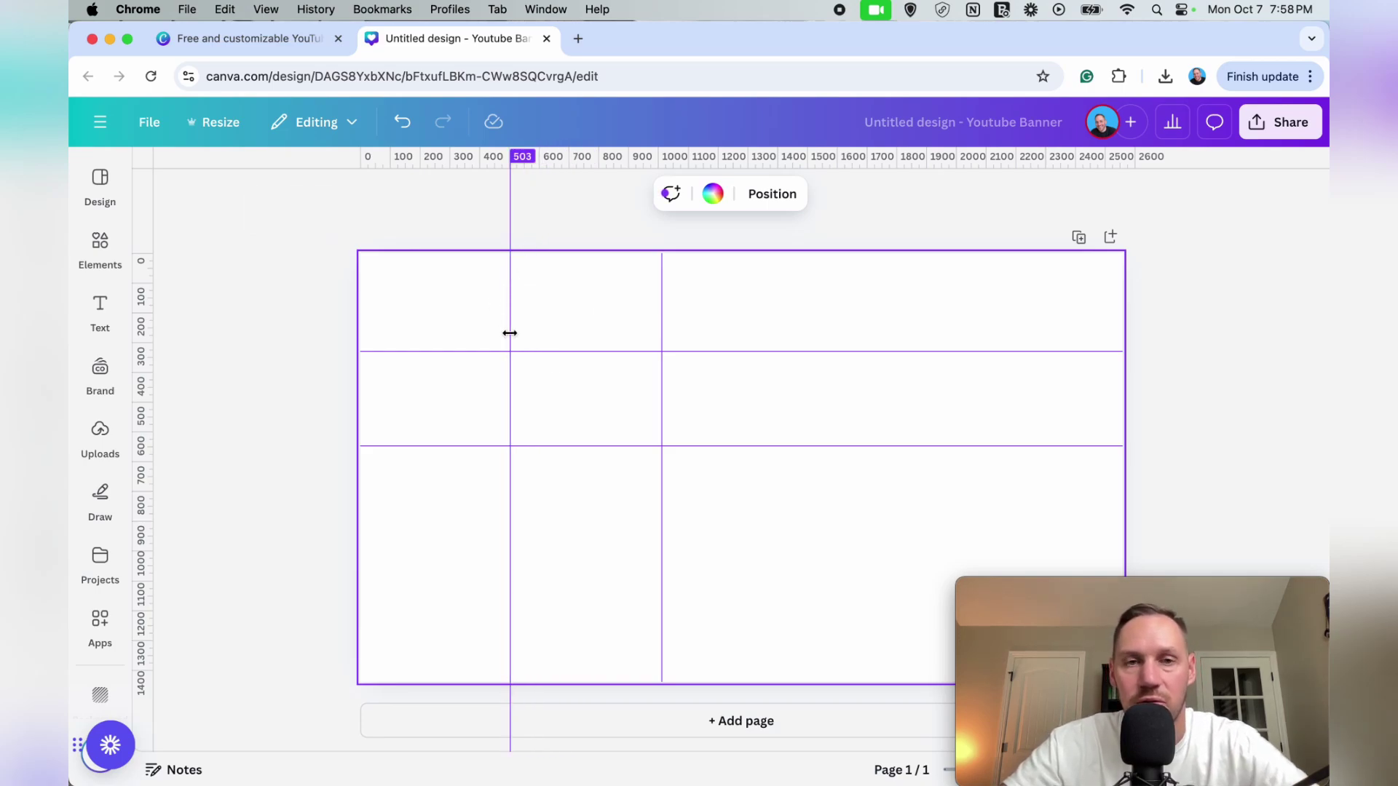
scroll(510, 334, up, 2)
scroll(511, 334, up, 2)
scroll(305, 319, up, 2)
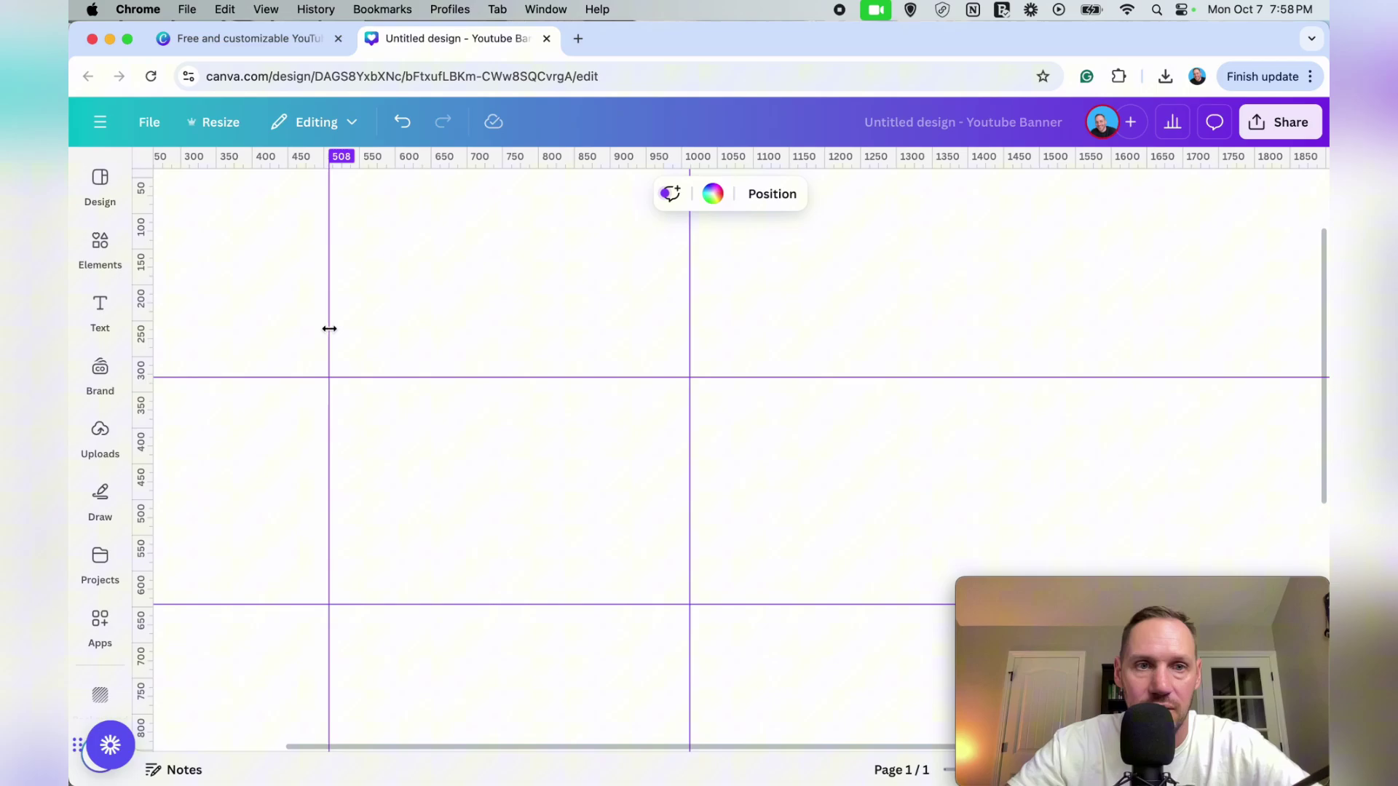
scroll(330, 328, up, 1)
scroll(329, 329, up, 1)
drag(329, 328, 328, 328)
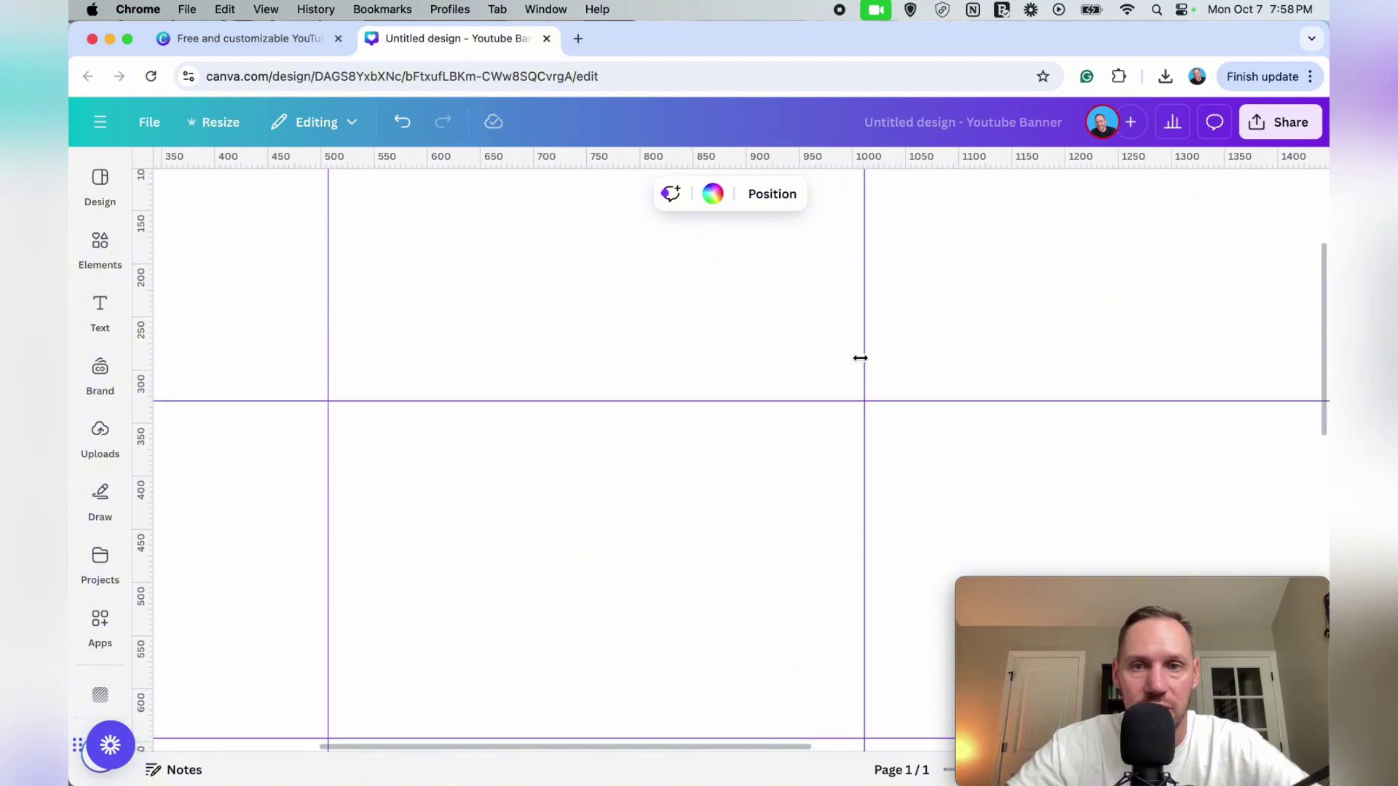
drag(862, 358, 944, 374)
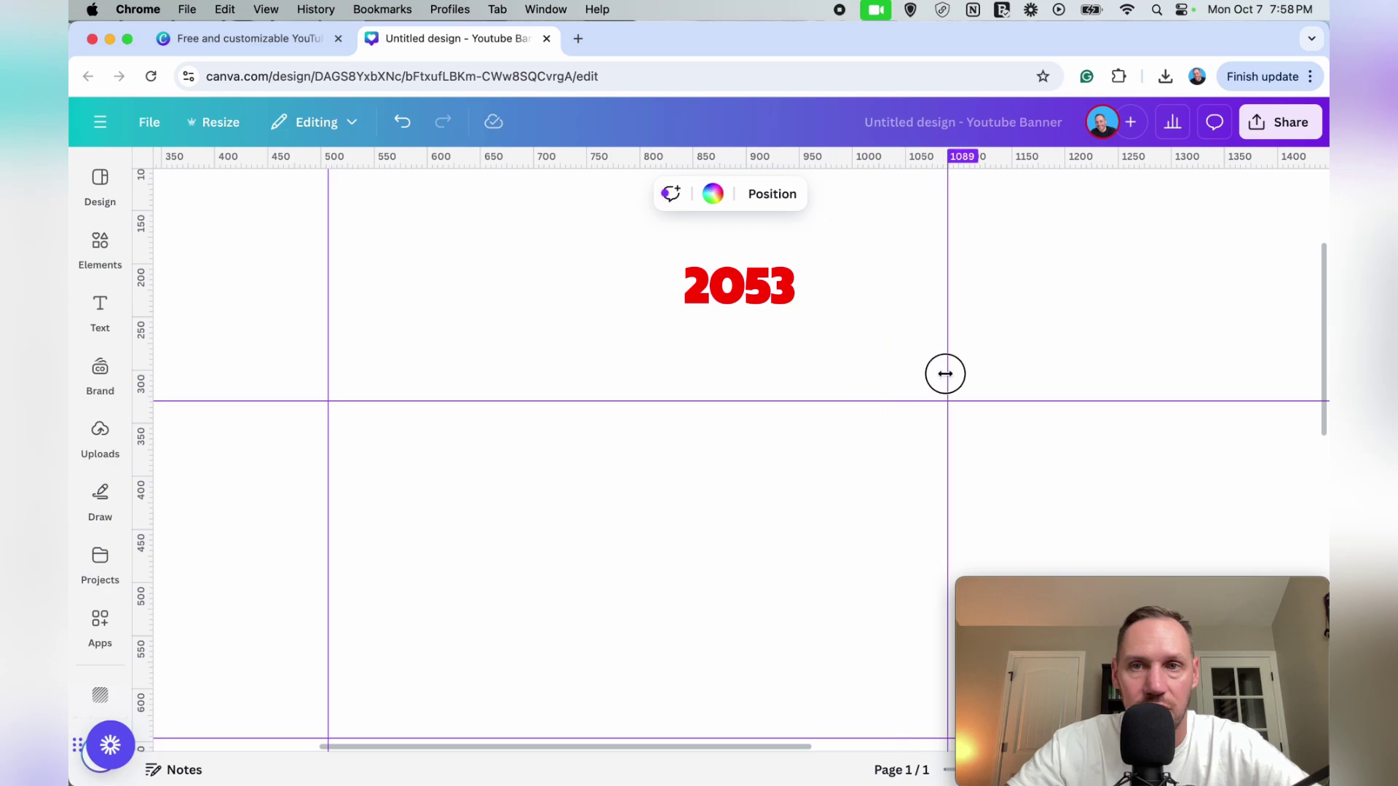
scroll(403, 394, right, 8)
drag(973, 287, 1058, 291)
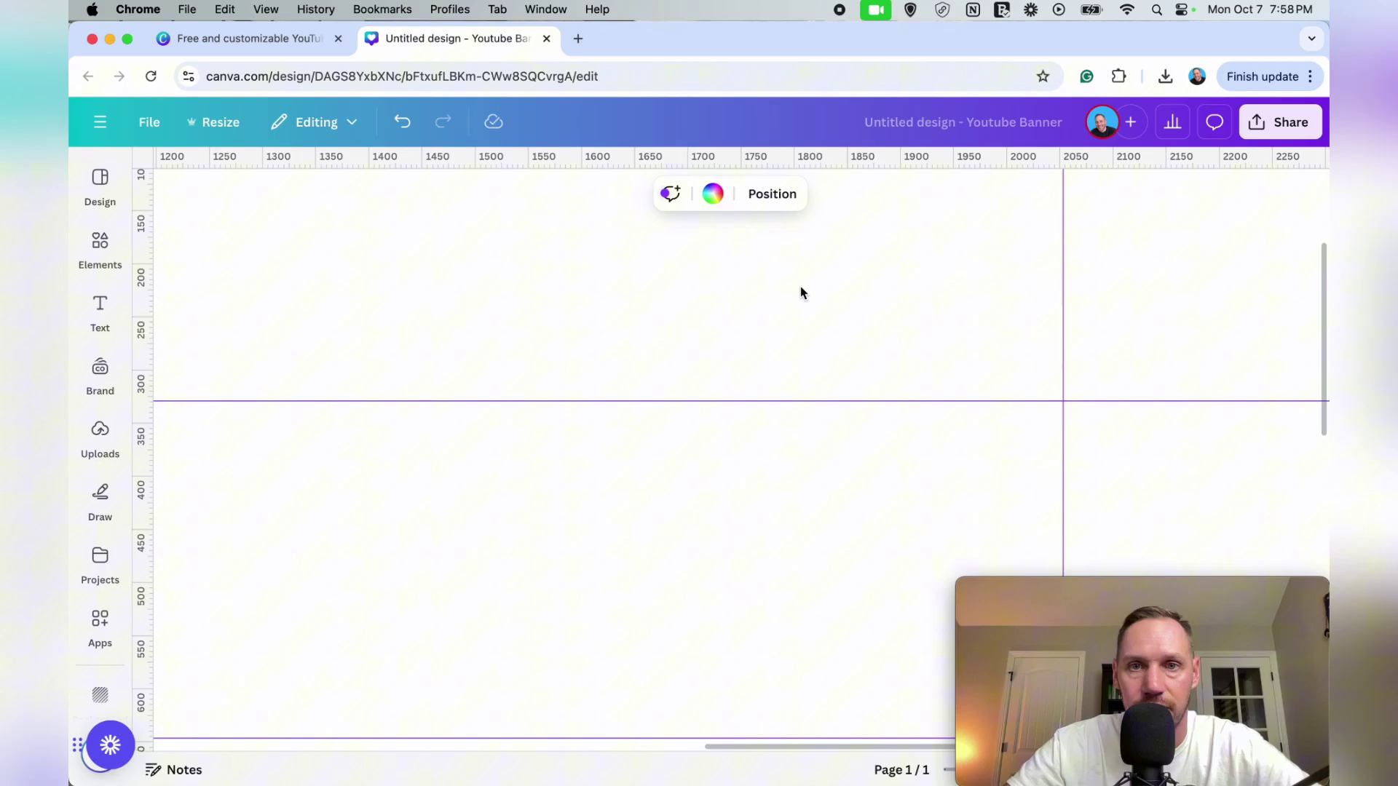
key(super+alt+0)
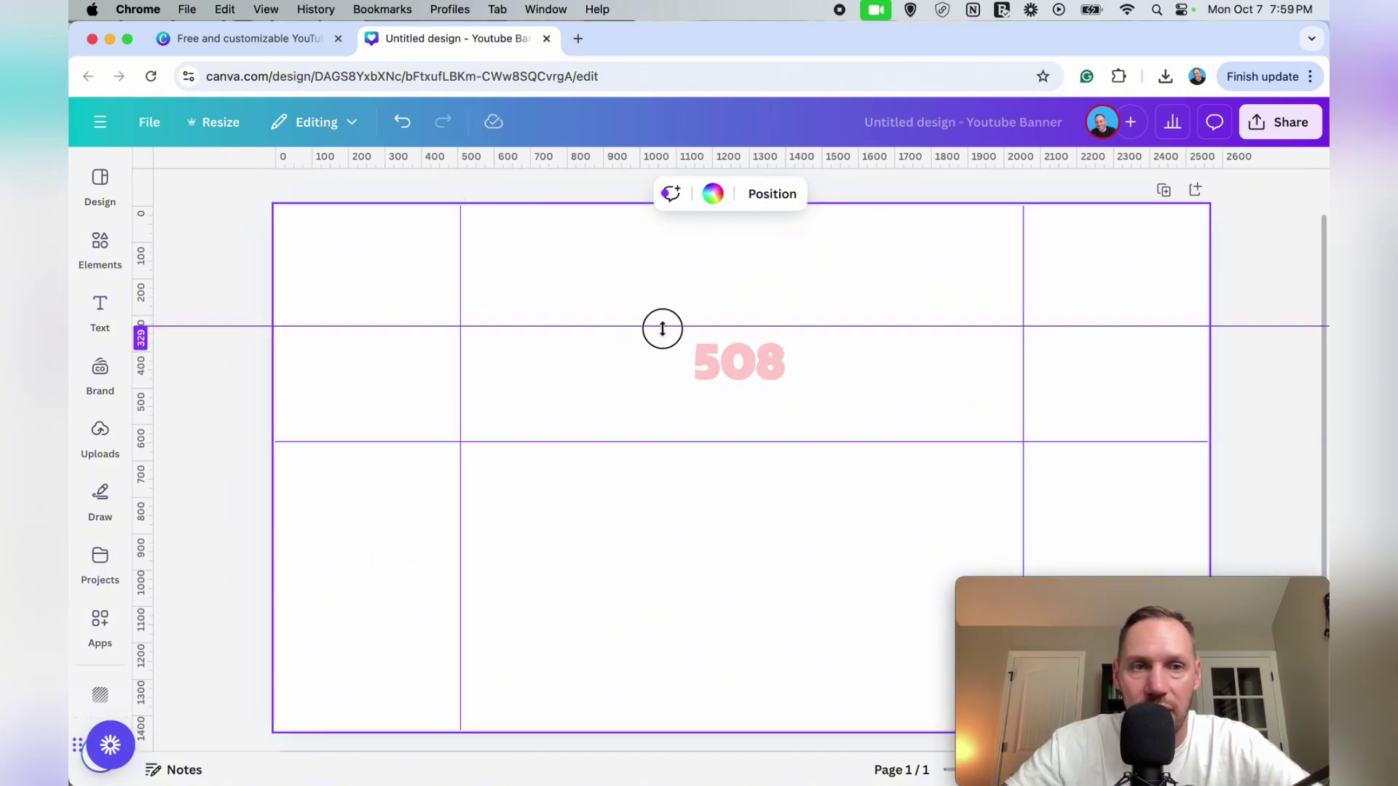
drag(662, 327, 672, 389)
scroll(676, 395, up, 5)
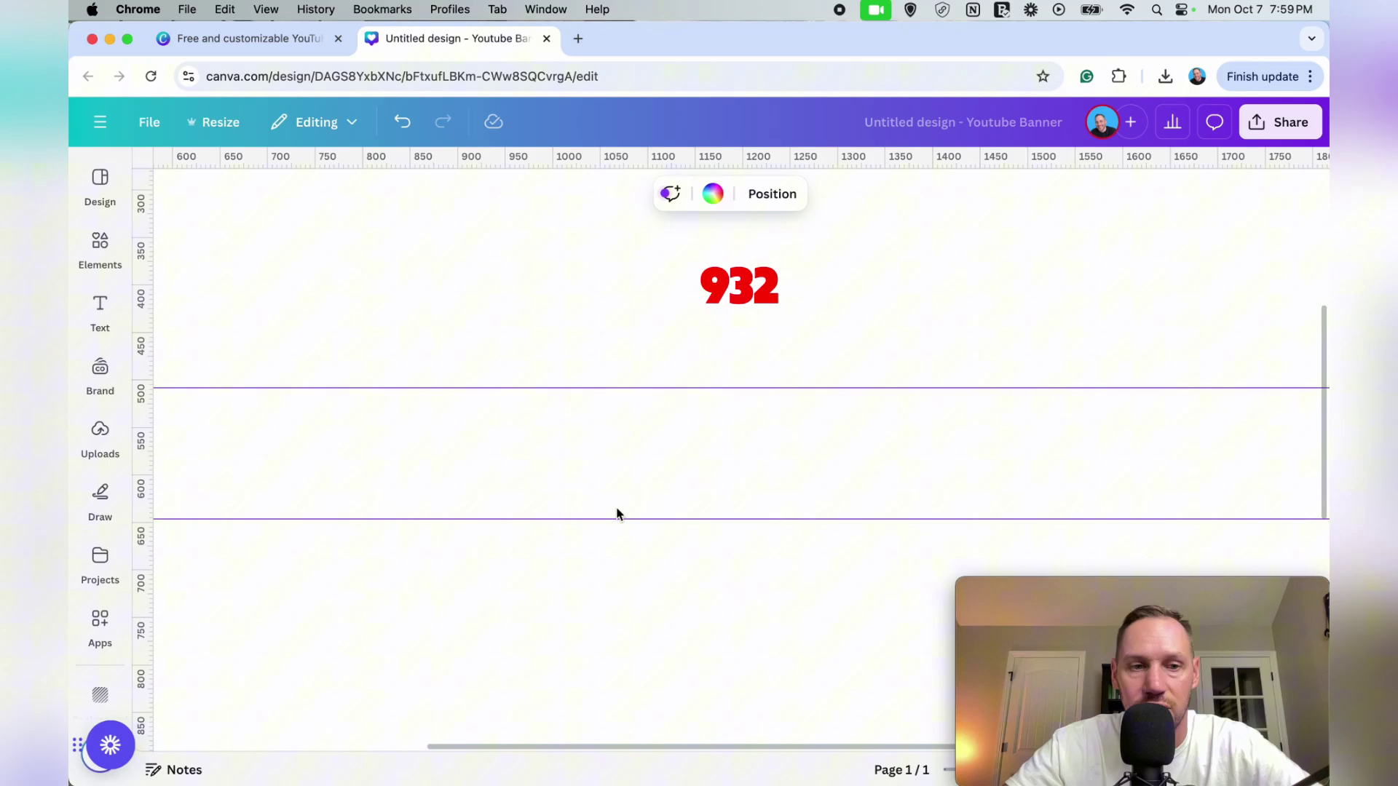
scroll(615, 513, down, 3)
drag(607, 382, 605, 652)
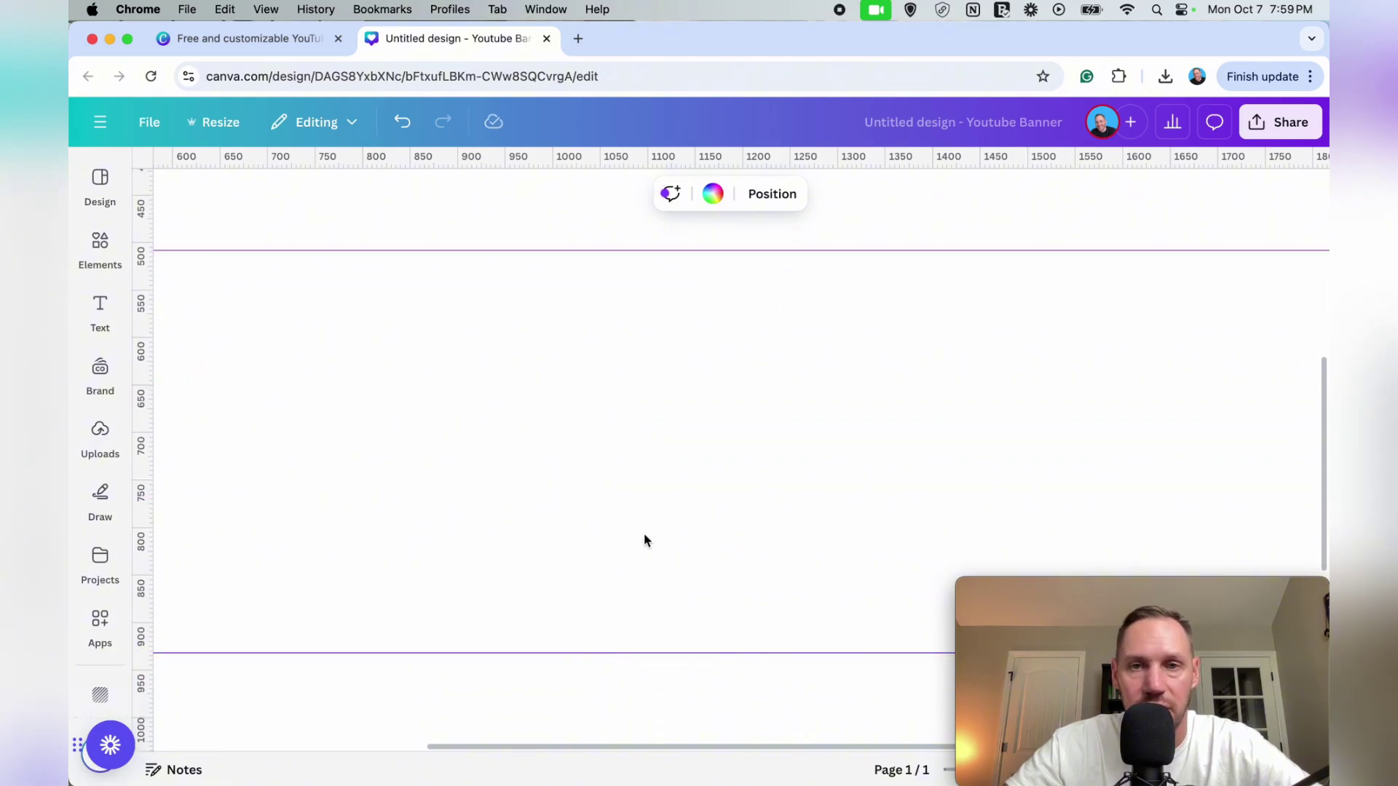
ctrl+scroll(653, 514, down, 5)
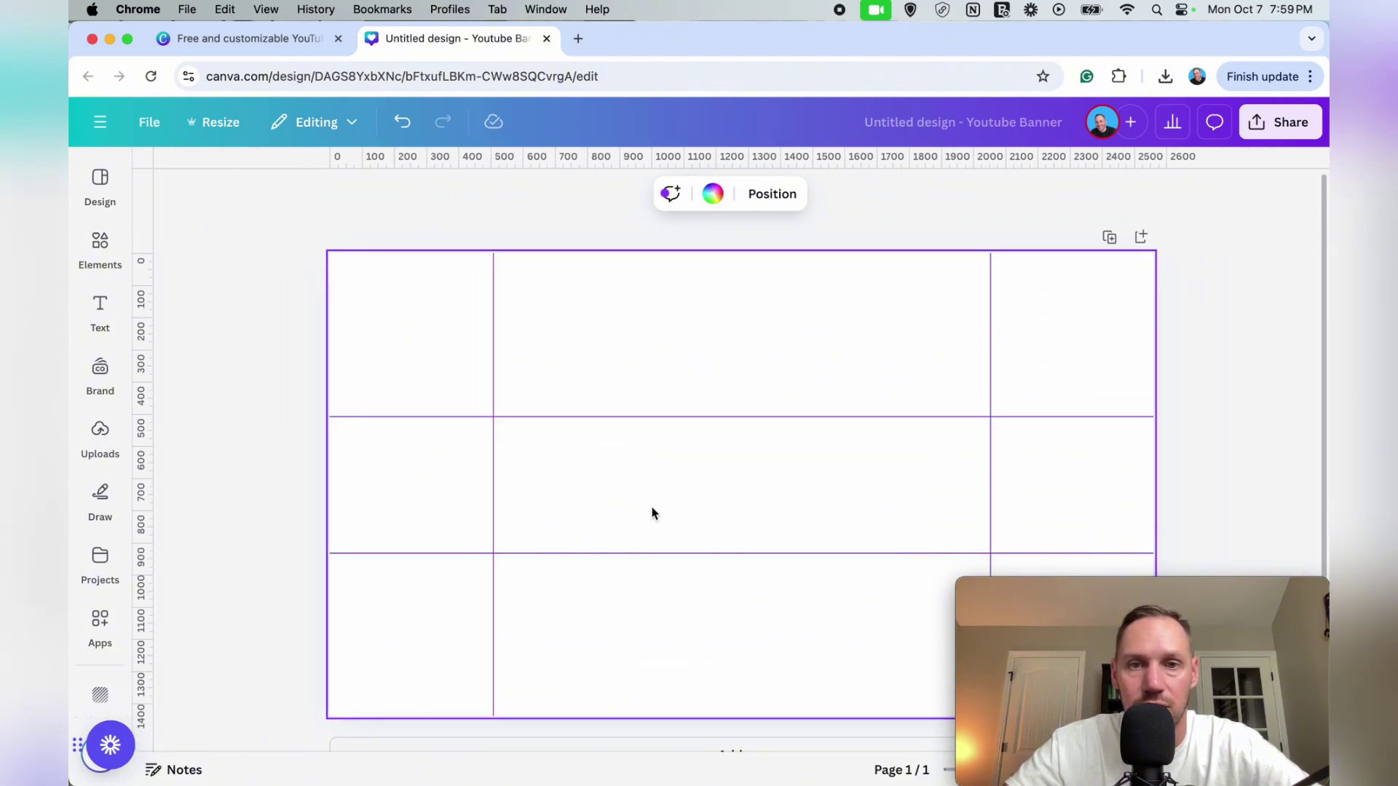
ctrl+scroll(791, 465, down, 3)
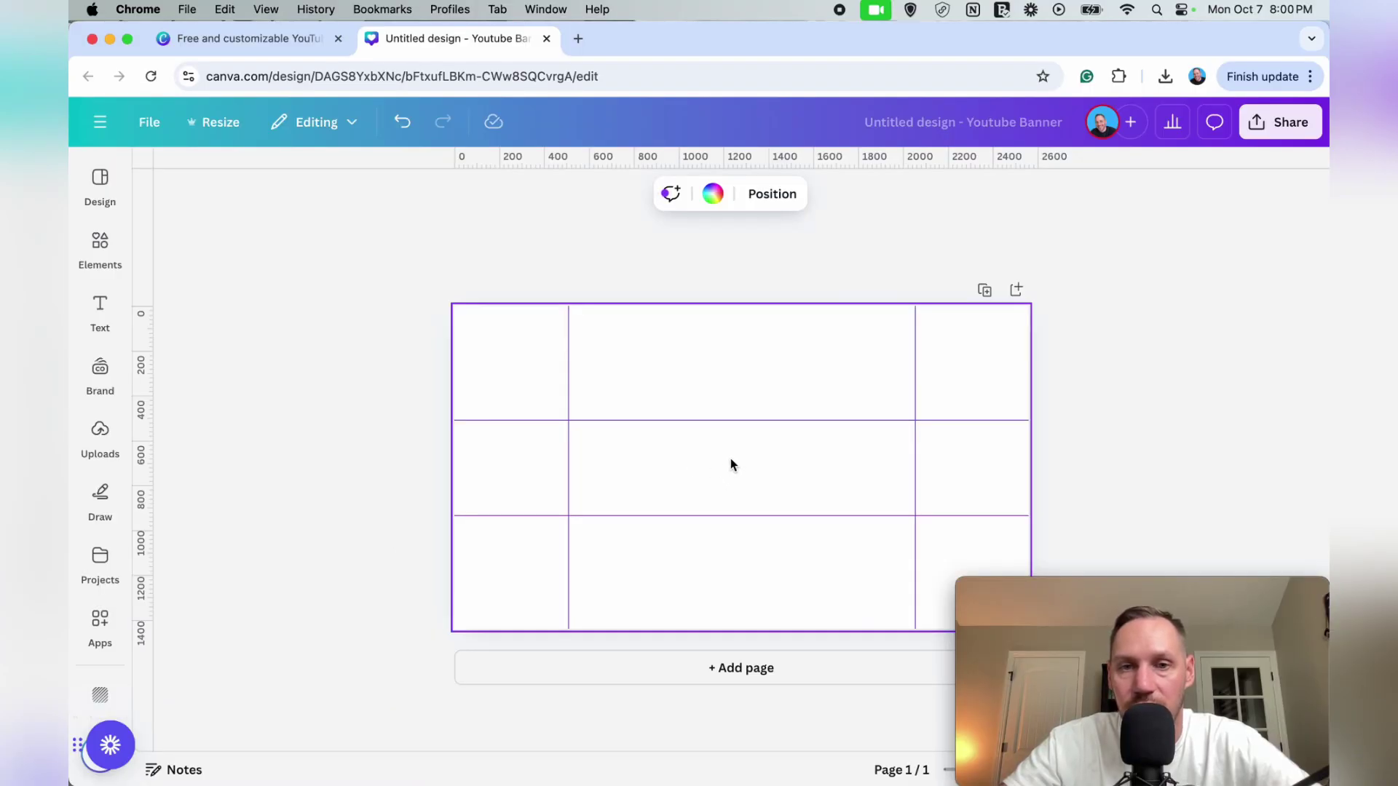
click(841, 474)
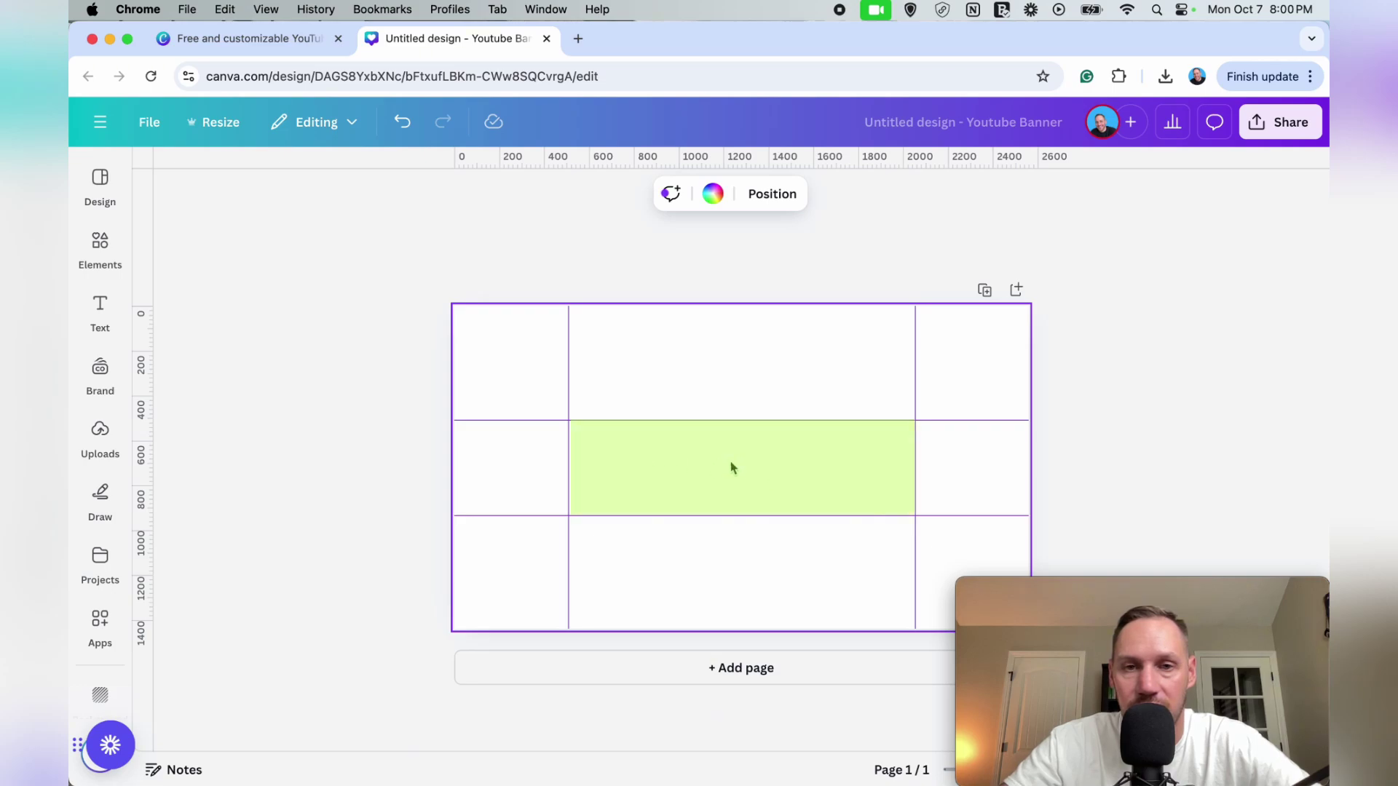
key(super+z)
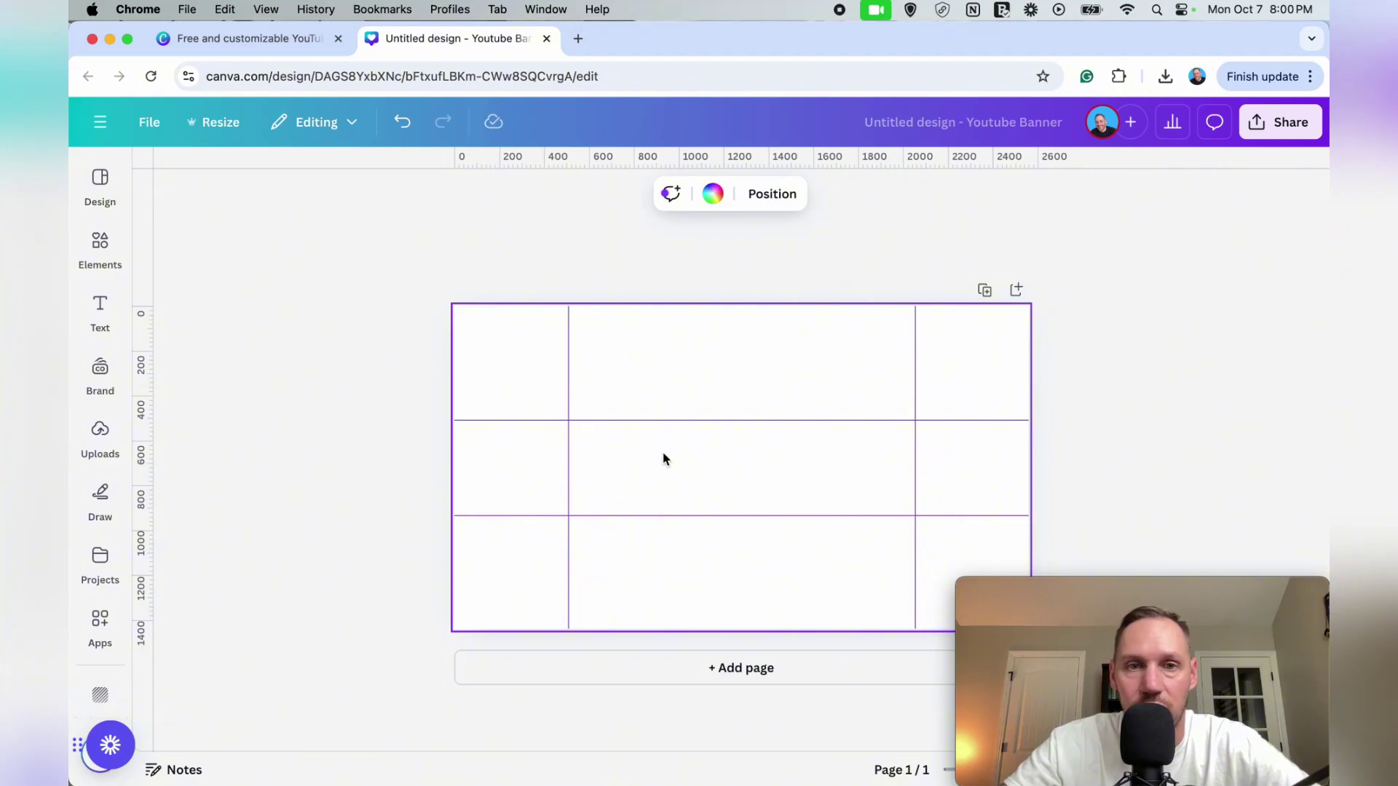
- Set the banner background to solid grey, then show the uploaded images list
click(99, 694)
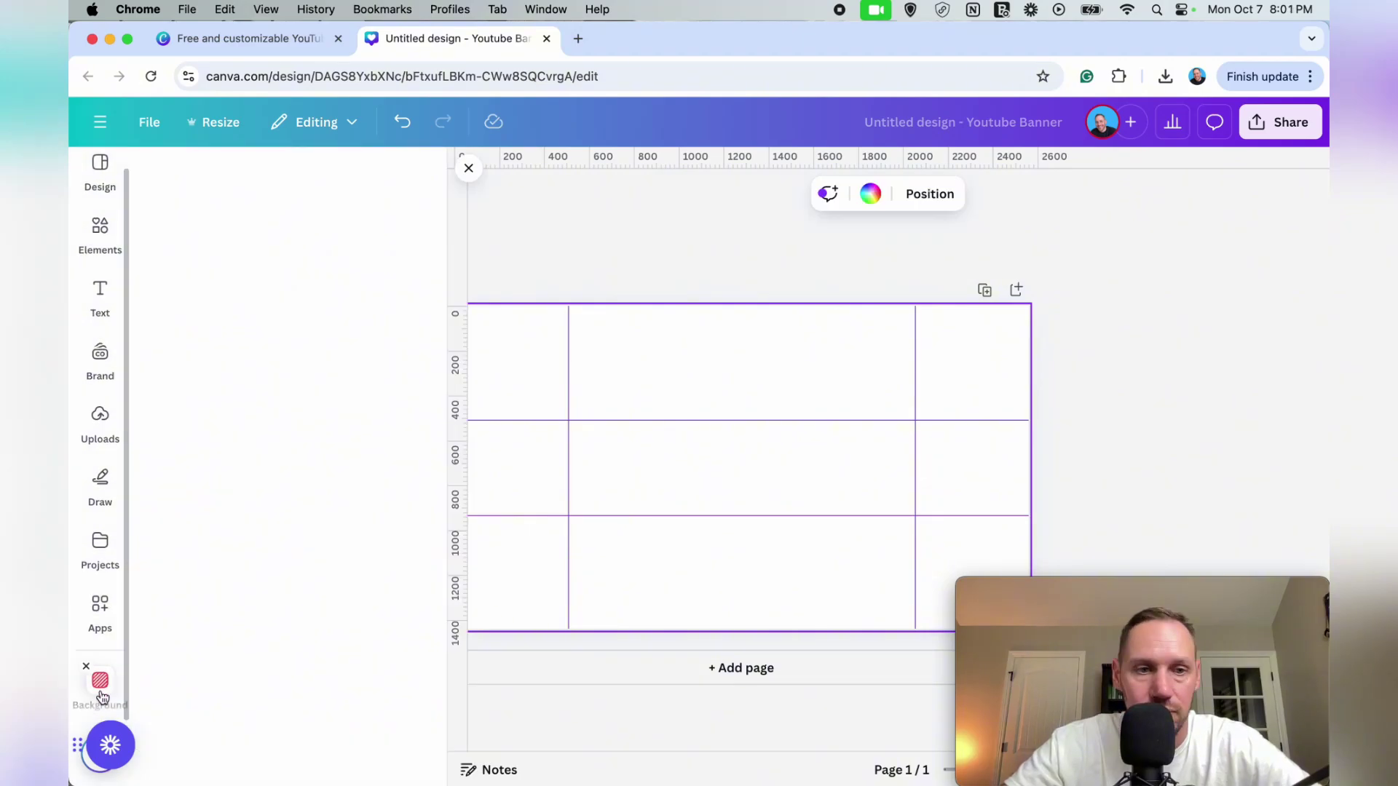
click(164, 234)
click(303, 515)
click(649, 483)
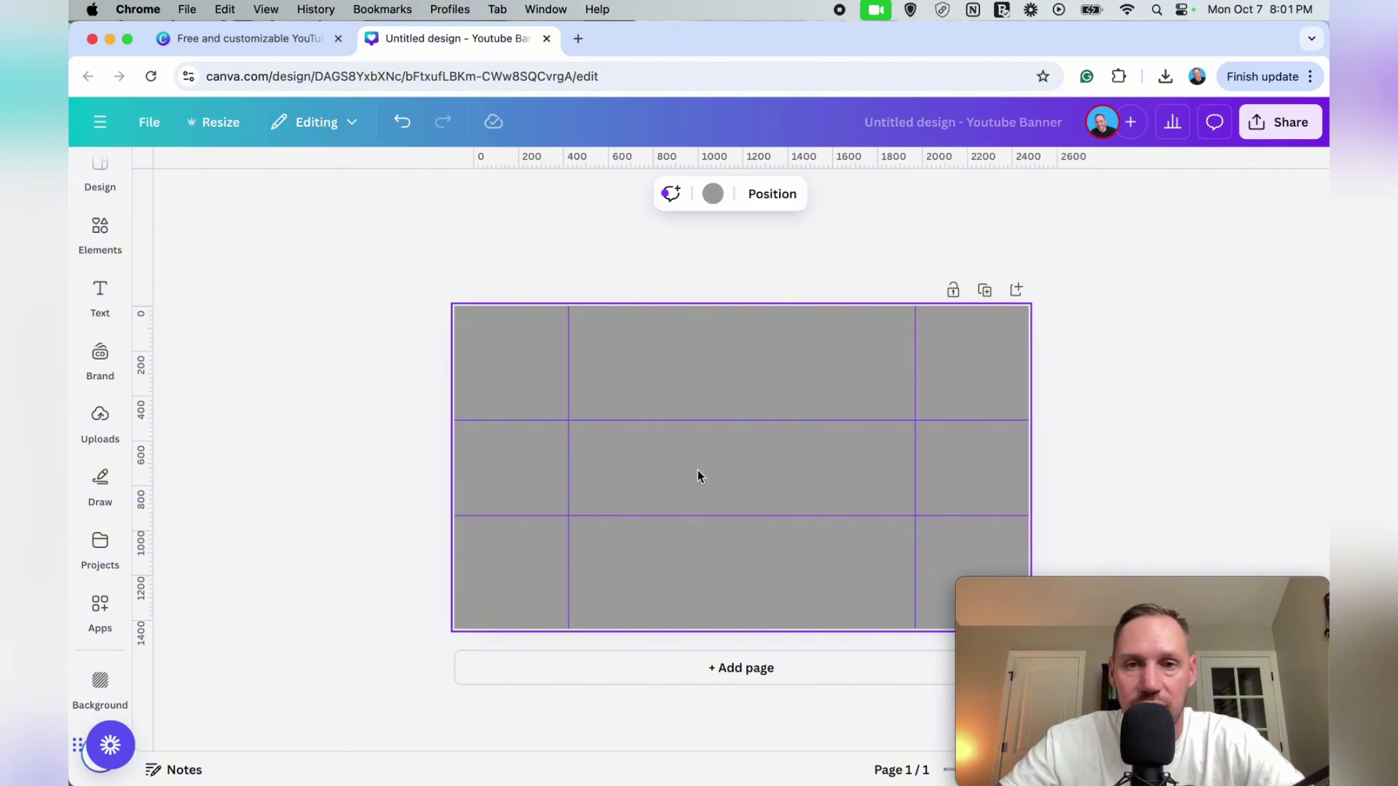
click(100, 421)
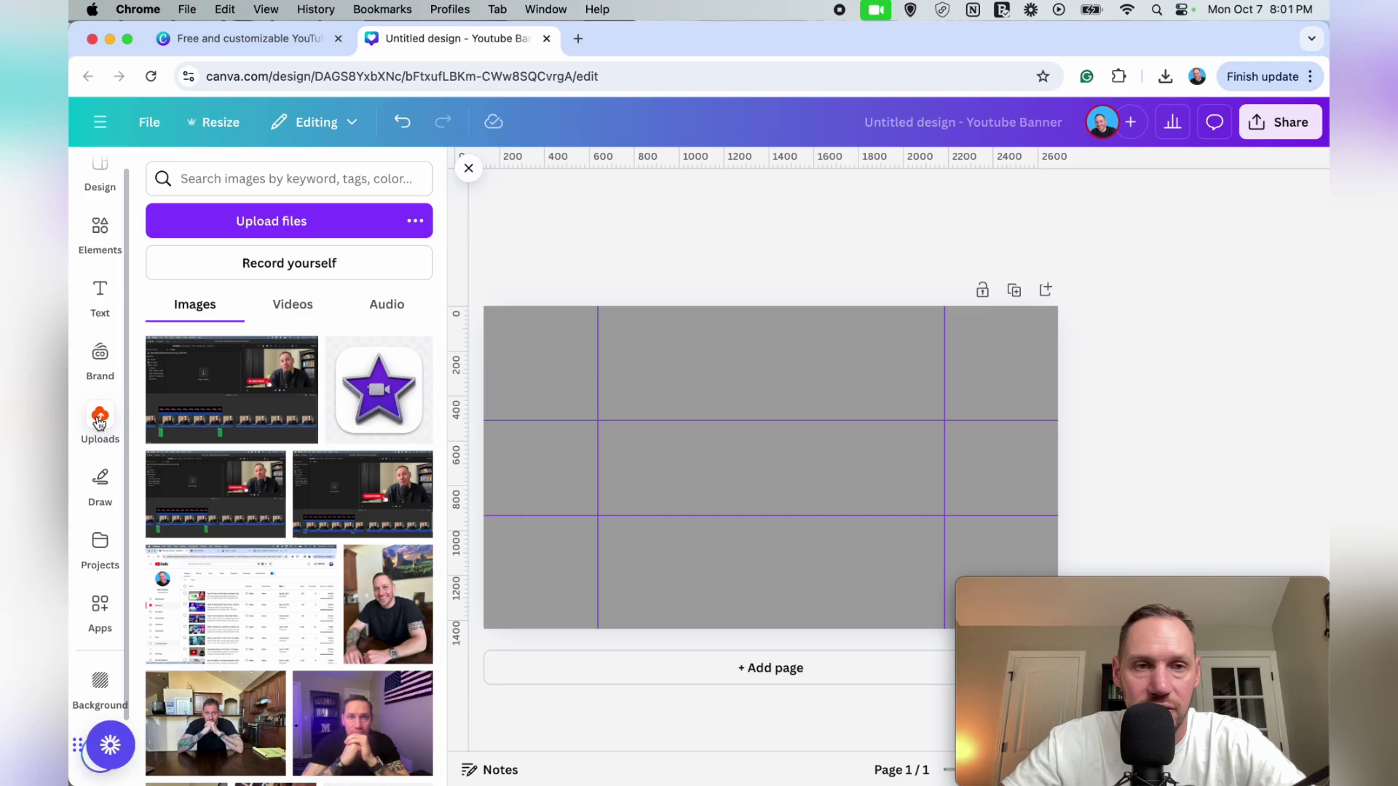
mouse_move(231, 389)
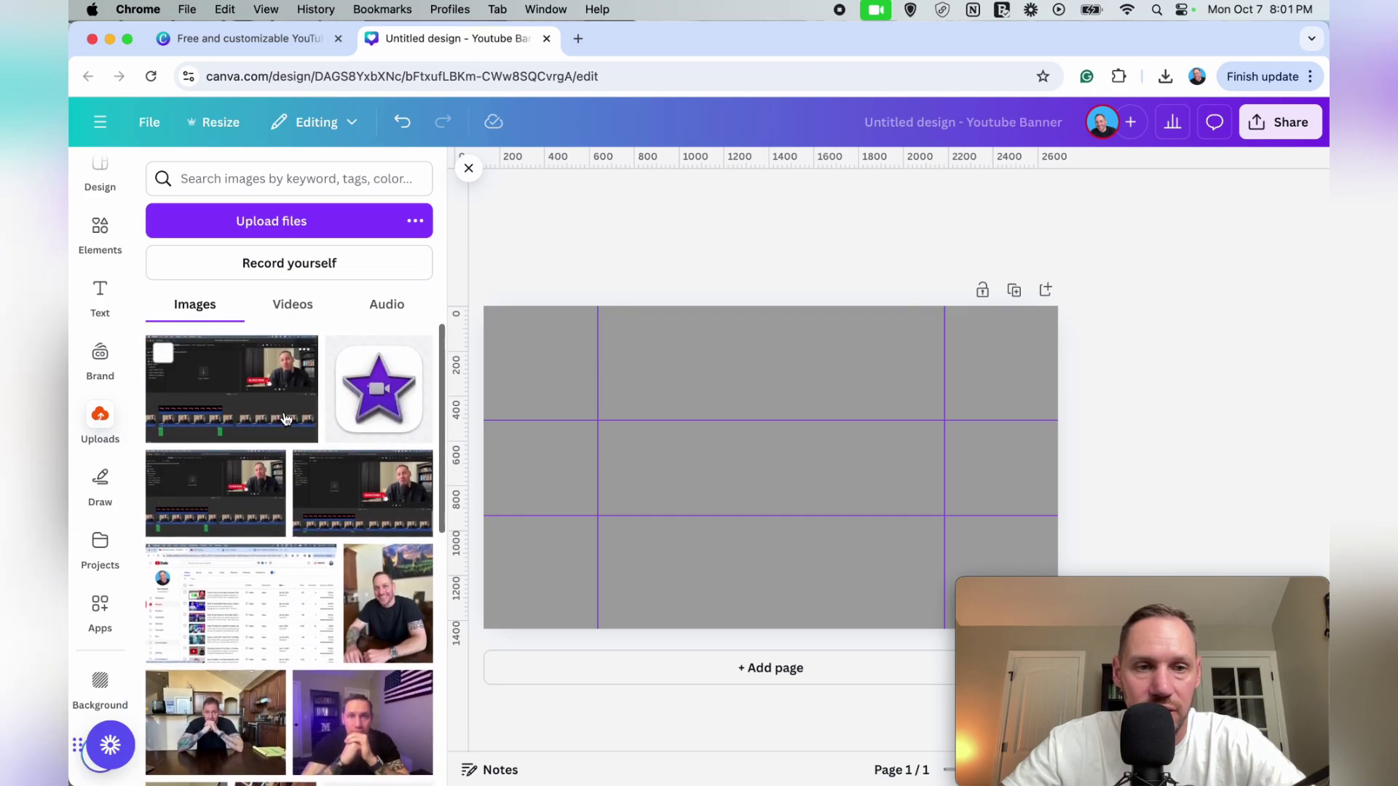
scroll(284, 418, down, 5)
scroll(262, 416, down, 5)
scroll(240, 415, down, 5)
- Place the photo of the man on the banner, remove its background and shrink it
click(217, 413)
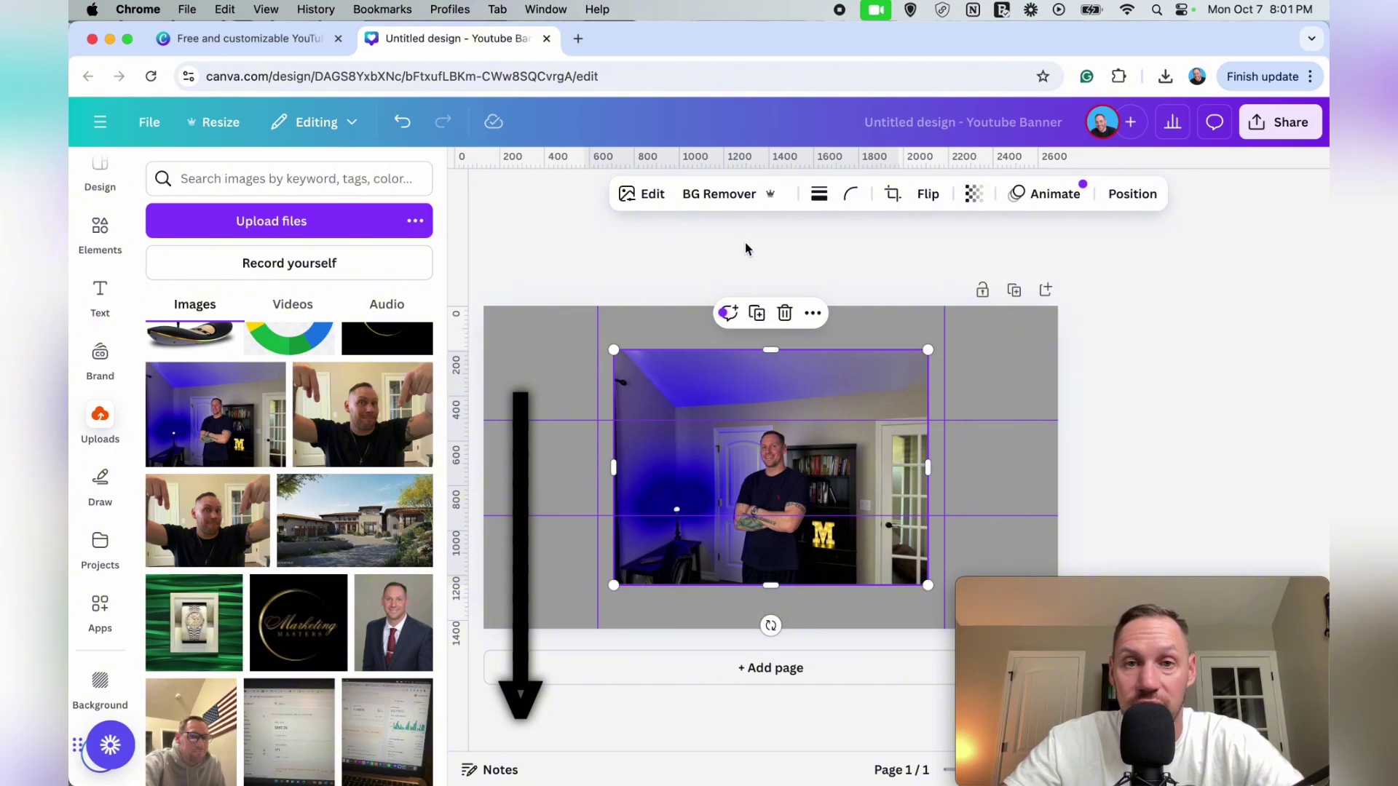
click(728, 207)
drag(791, 500, 852, 494)
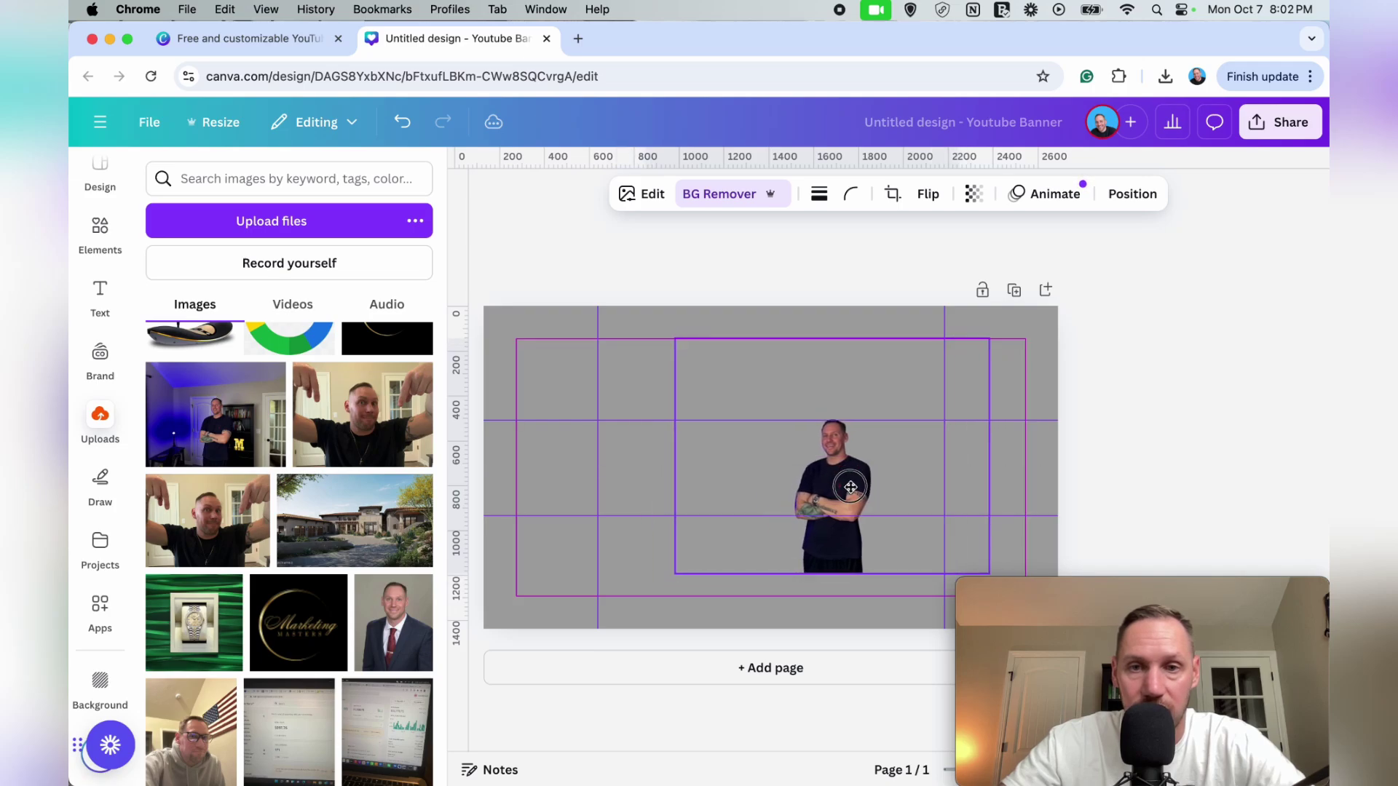
drag(834, 570, 834, 515)
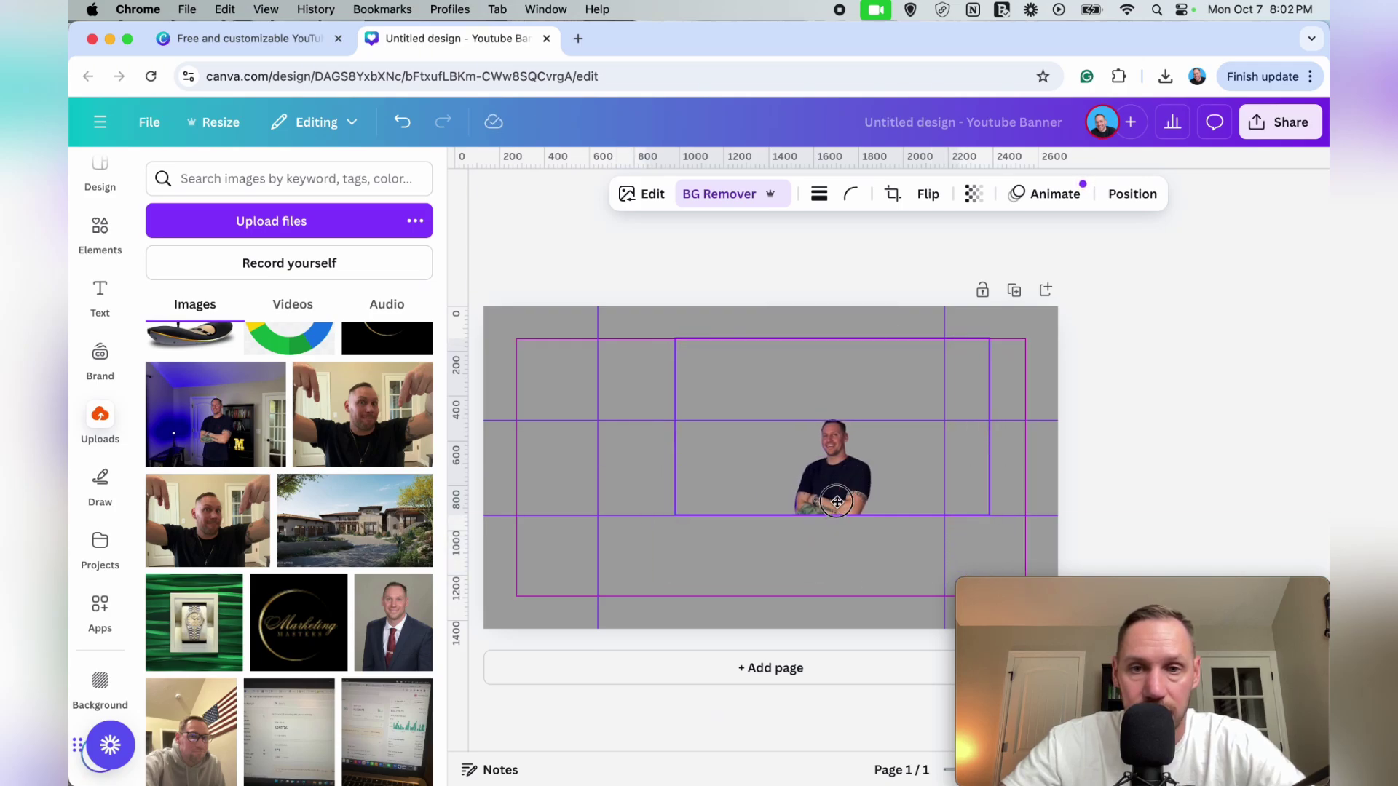
- Move the photo left of centre and flip it horizontally
drag(858, 452, 681, 453)
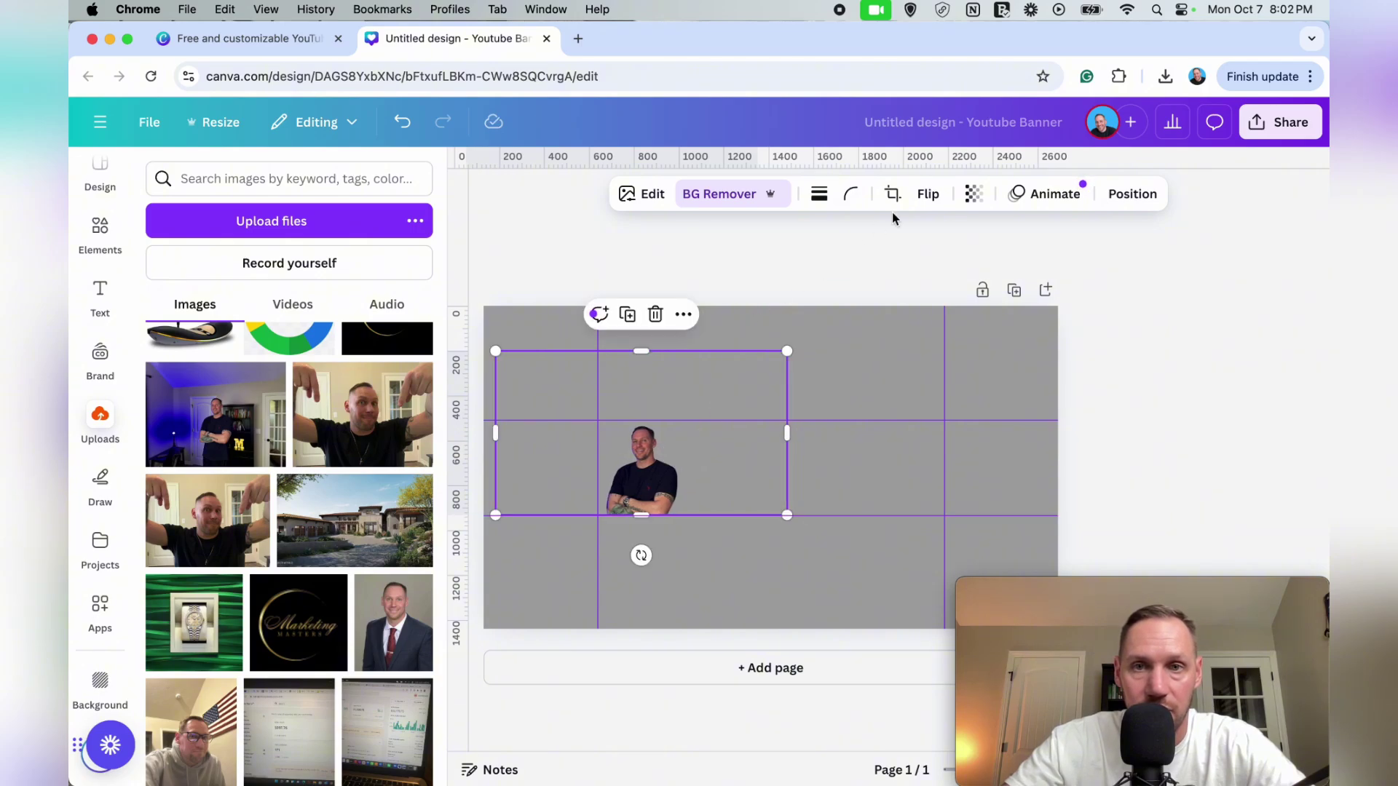
click(926, 196)
click(928, 239)
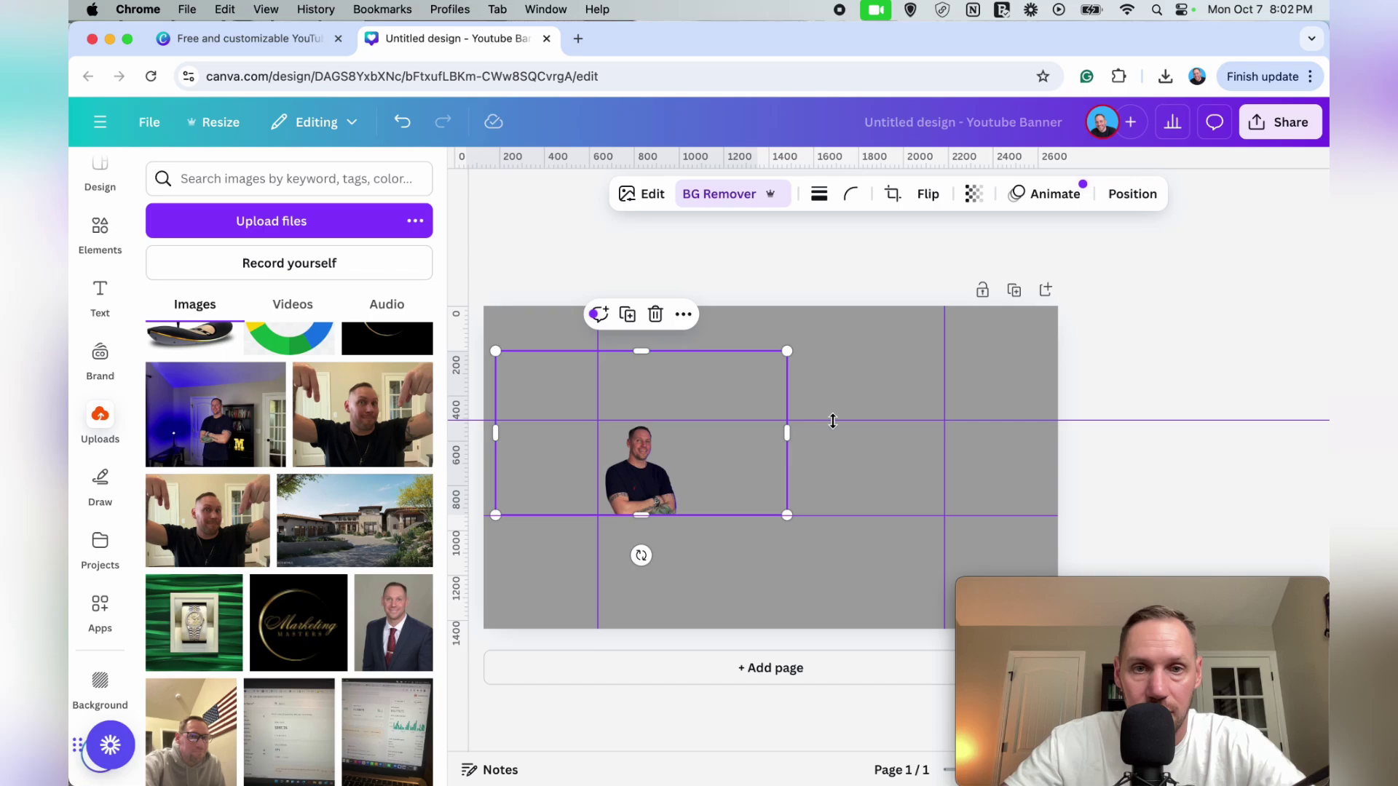
click(829, 526)
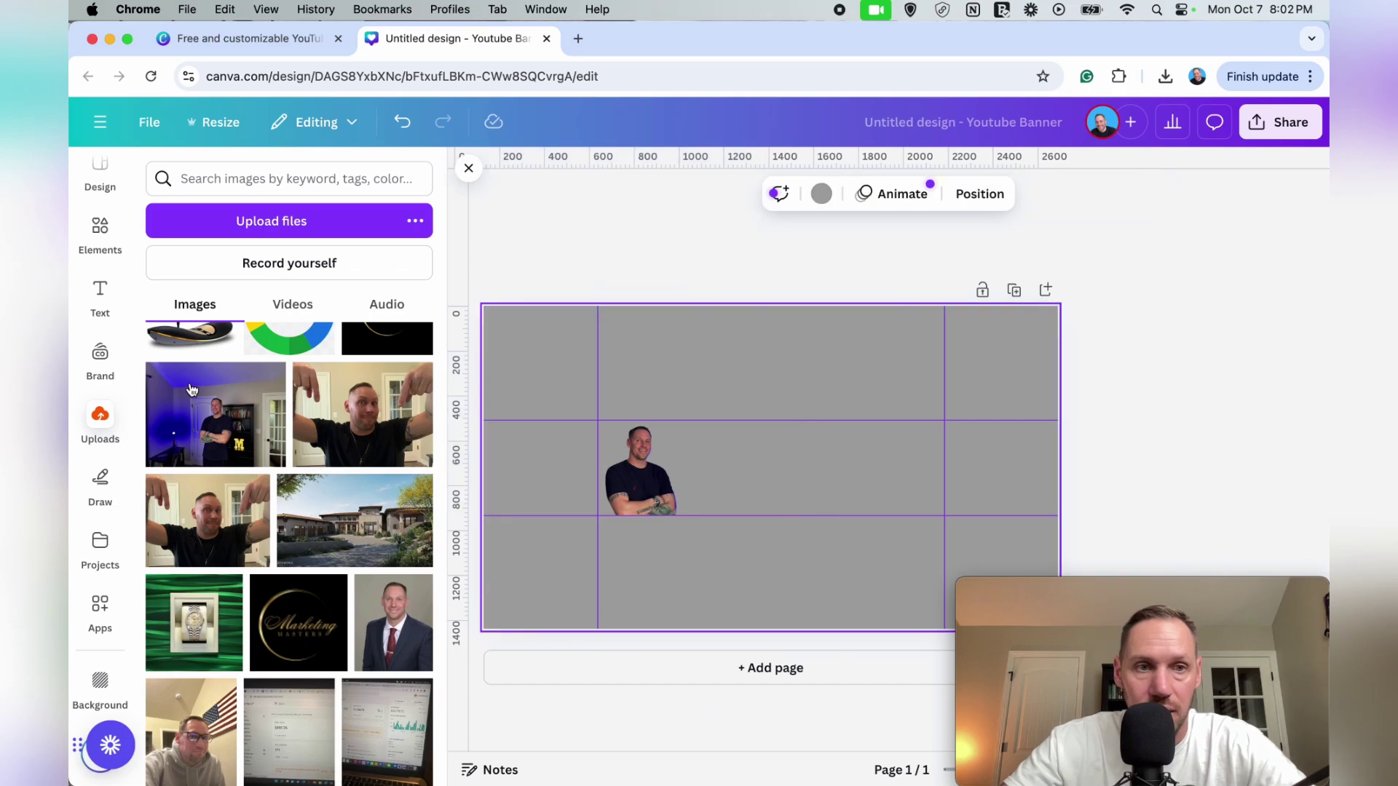
- Add a 'John Mitchum' heading beside the photo and set its font to Arial
click(96, 297)
click(245, 429)
drag(812, 469, 850, 448)
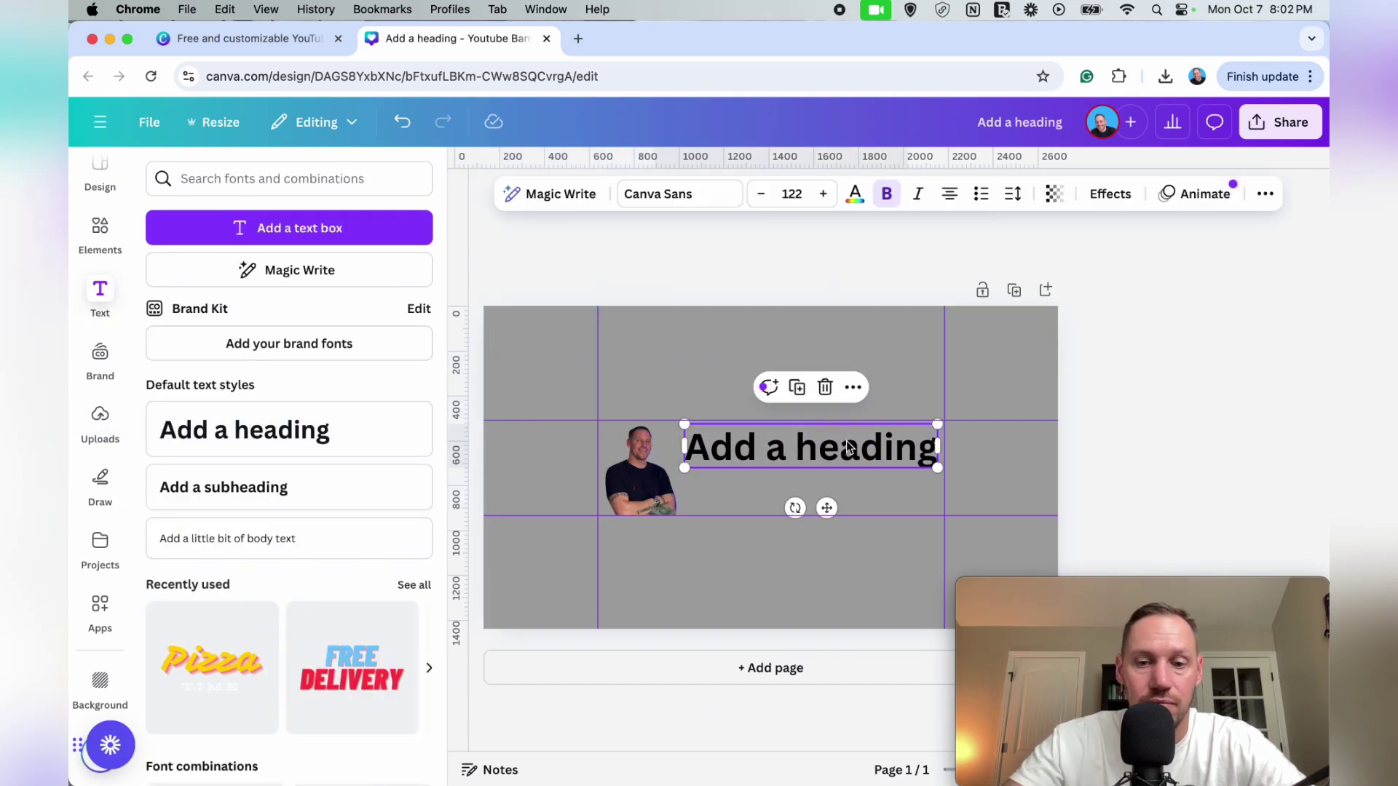
text(John Mitchum)
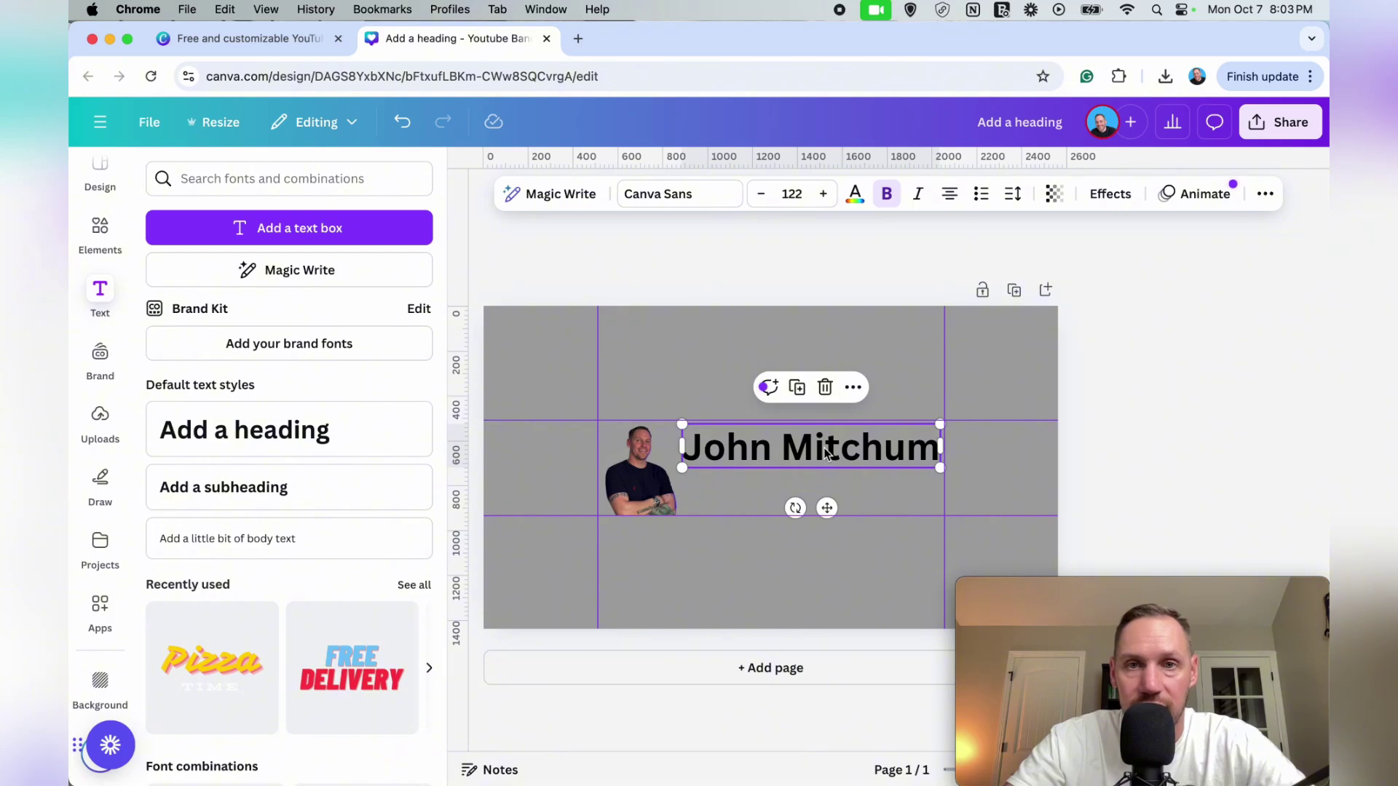
click(719, 204)
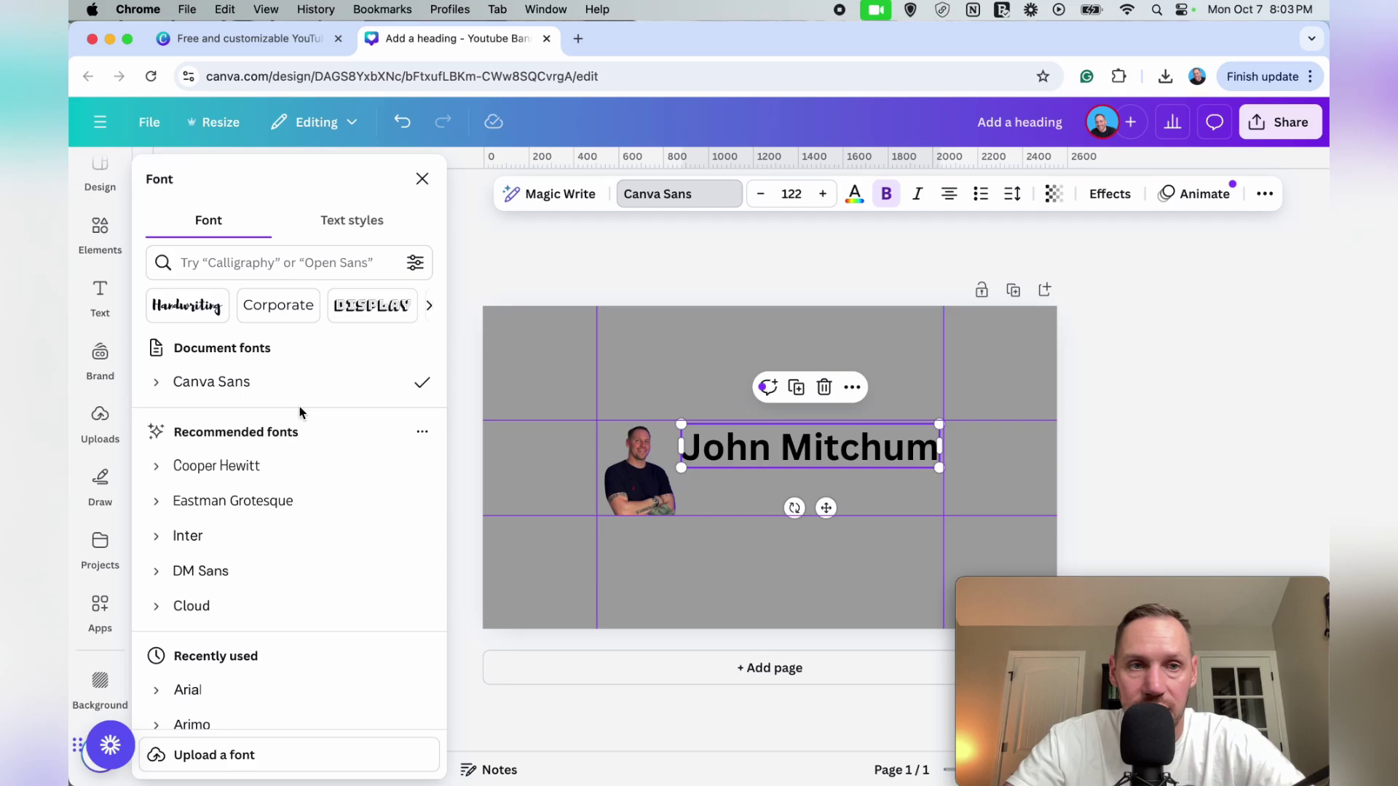
scroll(300, 408, down, 5)
scroll(272, 652, down, 2)
scroll(272, 651, down, 3)
scroll(272, 652, down, 4)
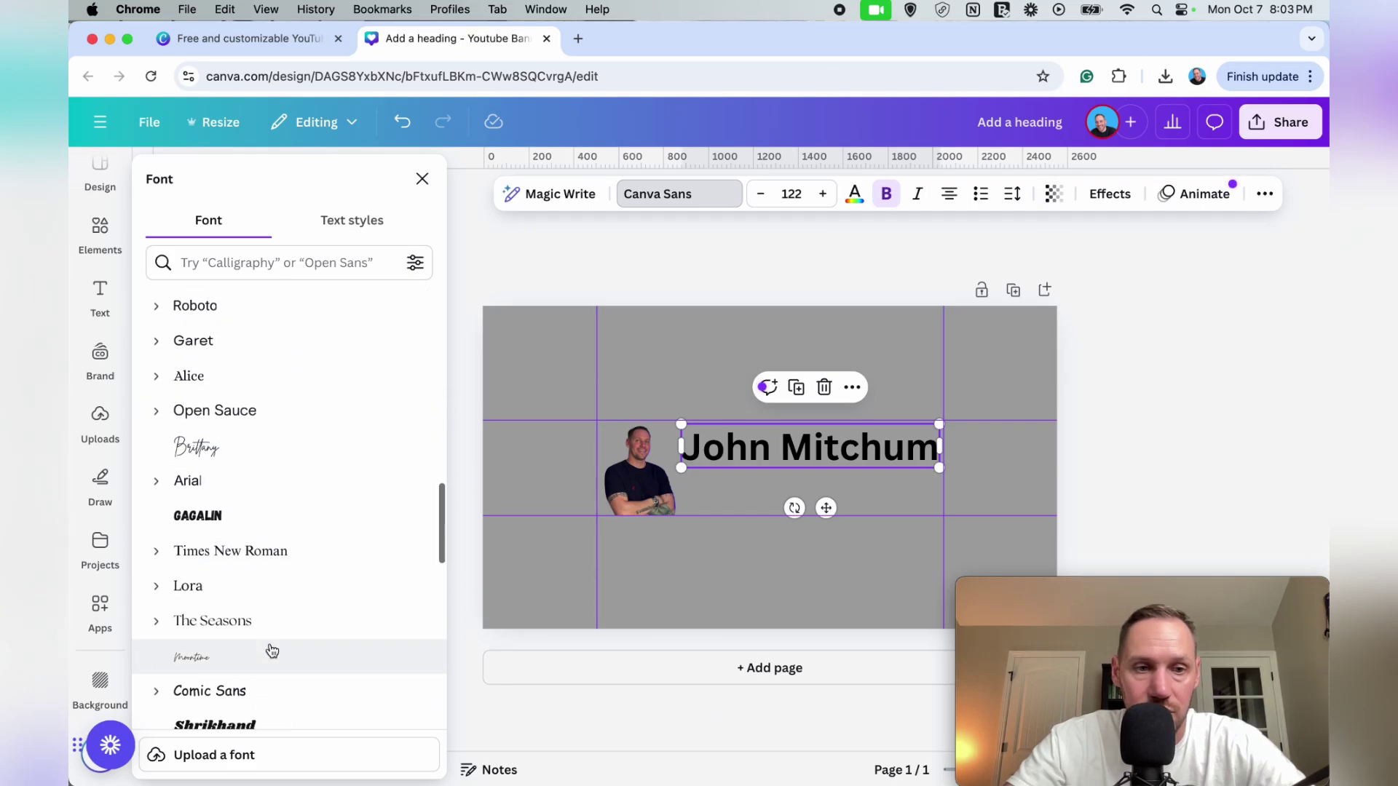
scroll(272, 652, down, 4)
scroll(272, 652, up, 15)
scroll(271, 651, down, 2)
click(202, 516)
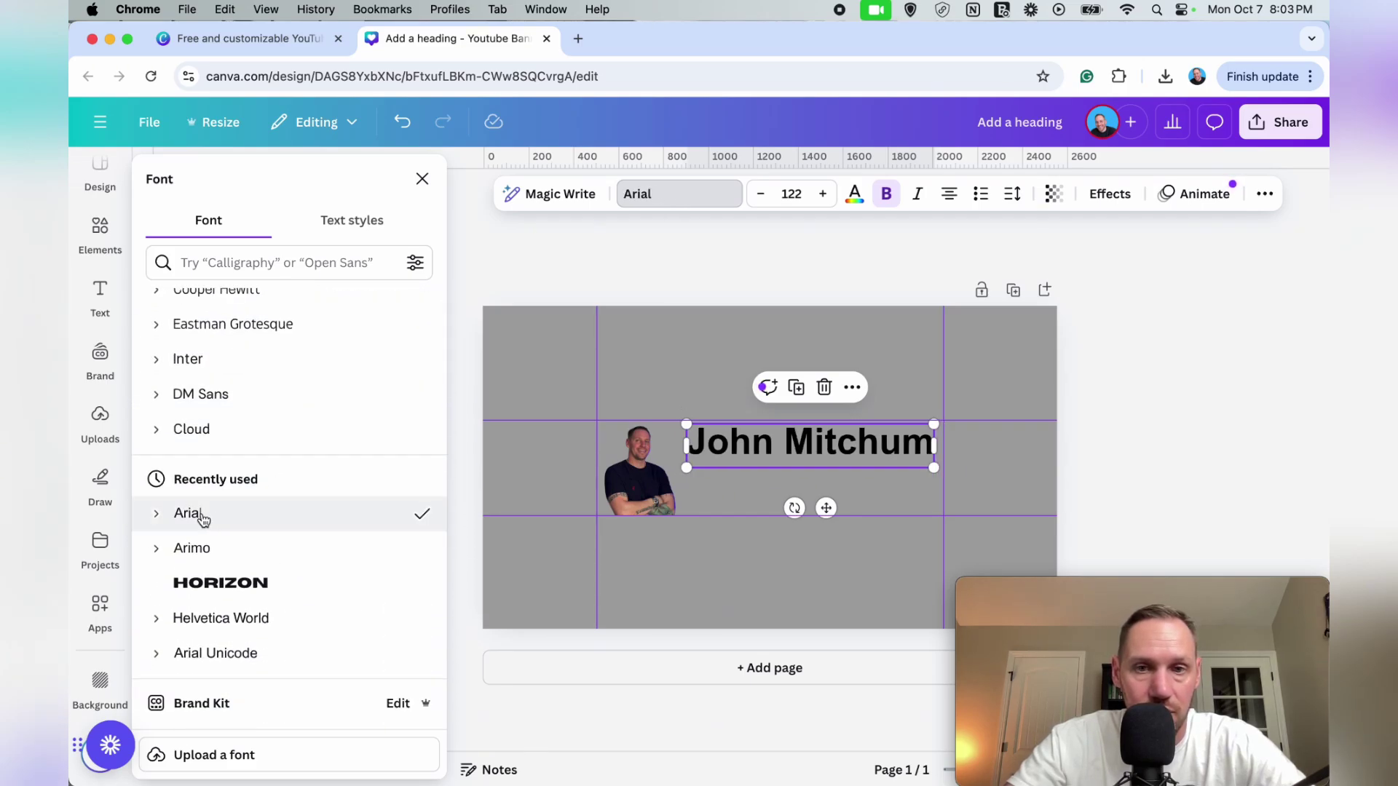
- Colour the heading purple-blue and deselect it
key(Escape)
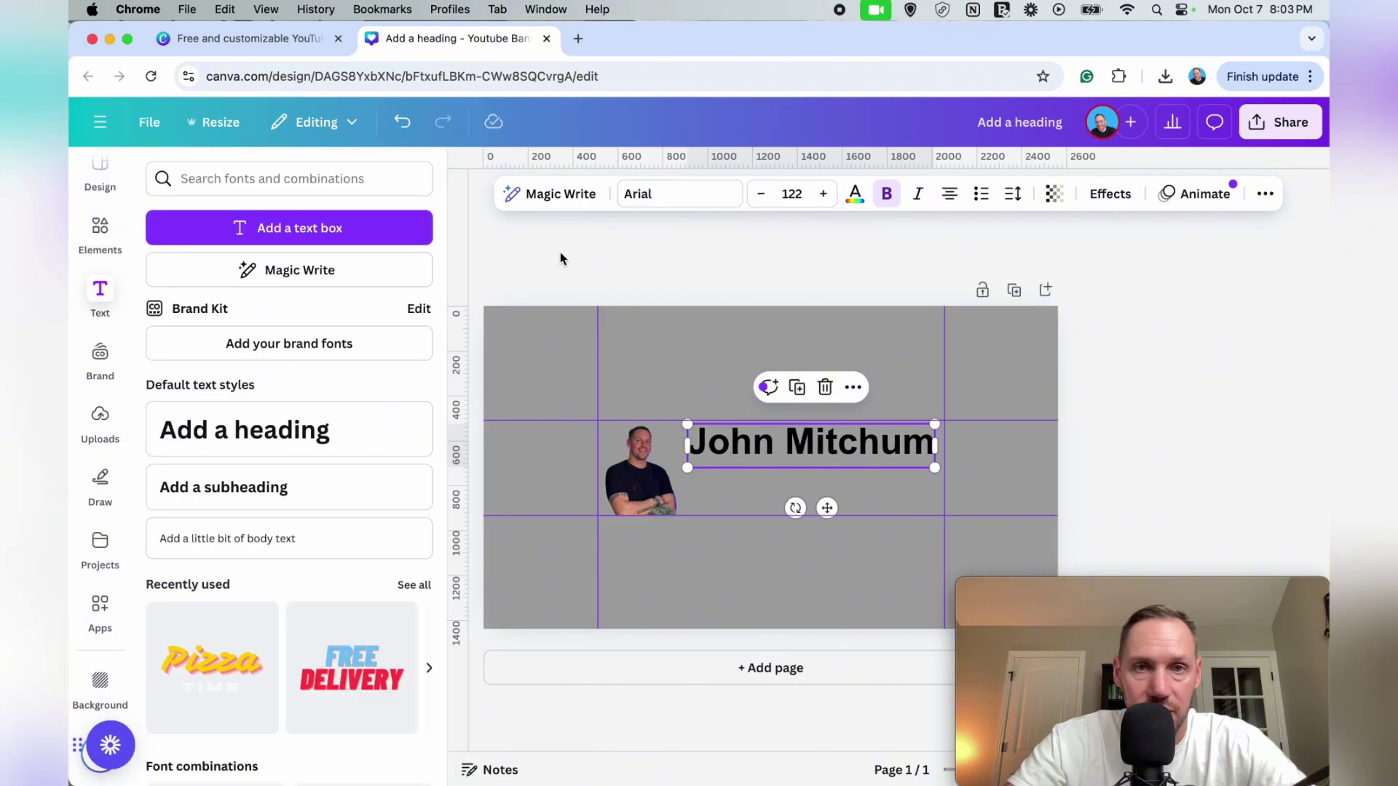
click(854, 196)
click(316, 531)
click(1012, 437)
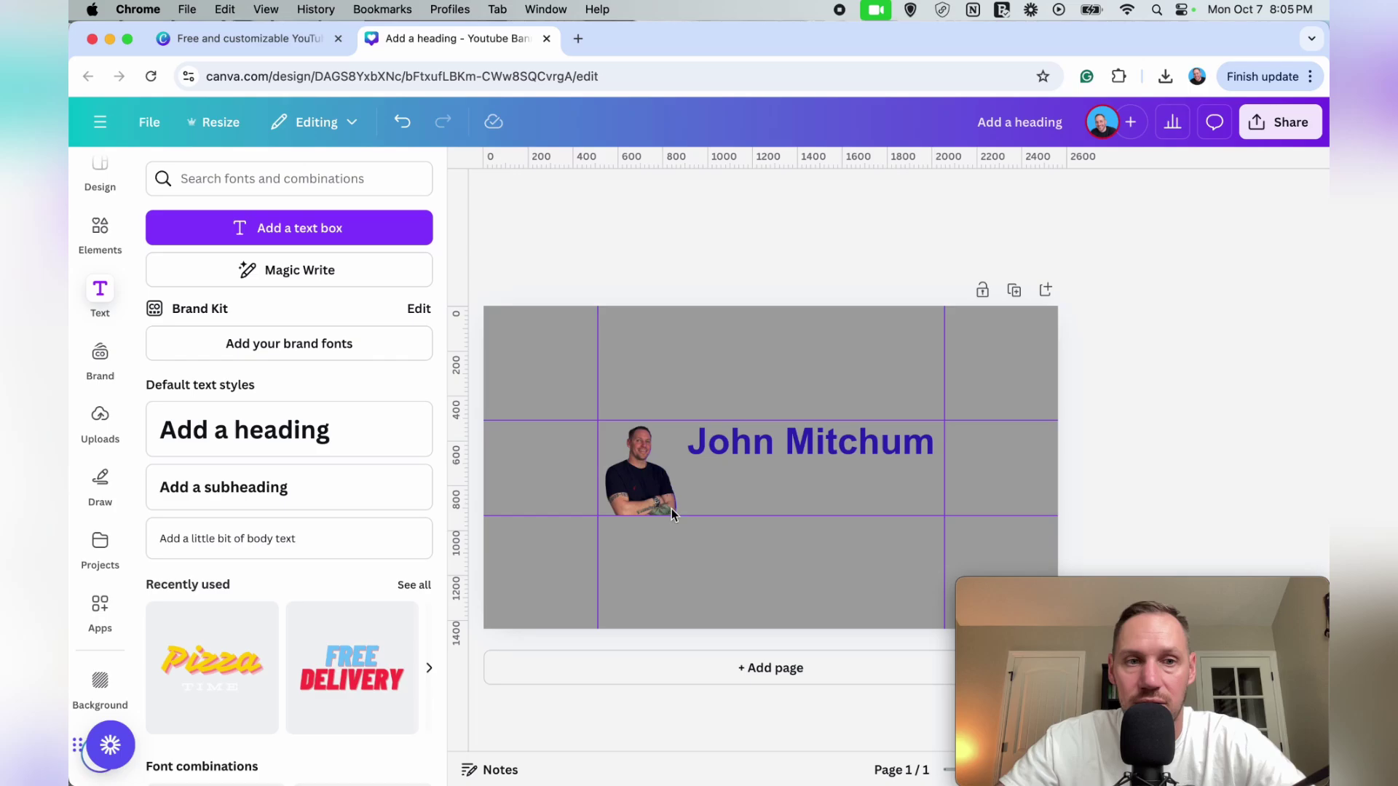
- Add a subheading below the heading and change its text to 'new videos every week'
click(355, 493)
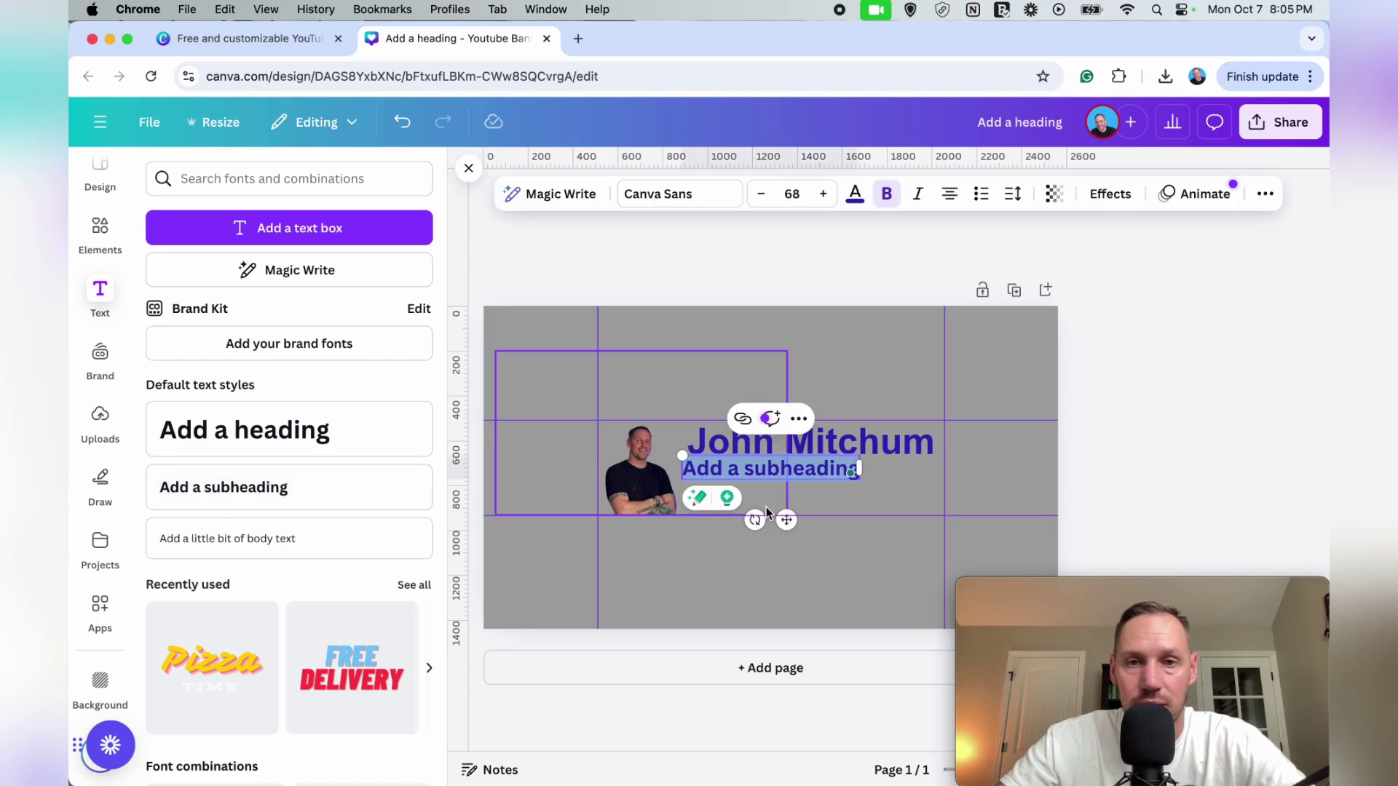
click(910, 502)
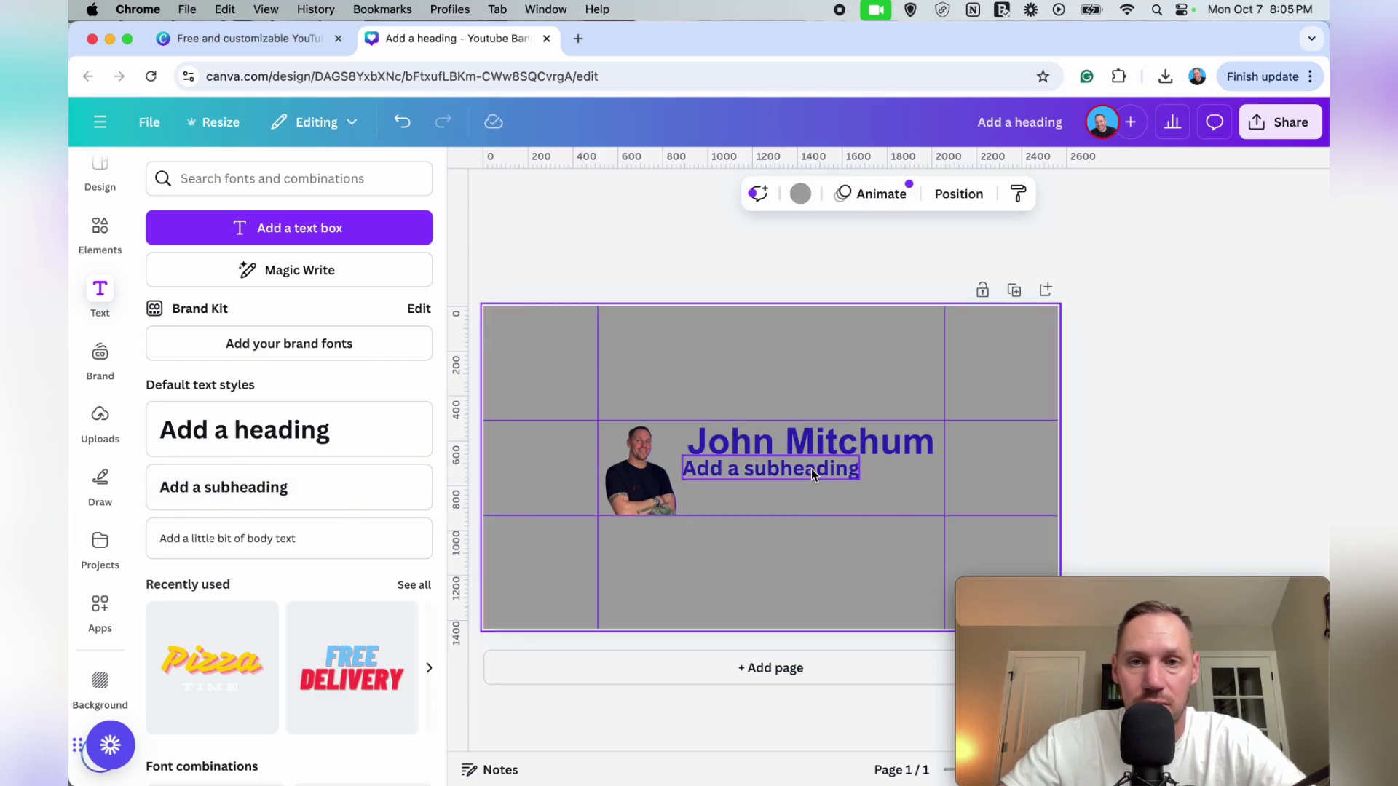
mouse_move(813, 475)
mouse_down()
mouse_move(880, 499)
mouse_move(827, 503)
mouse_up()
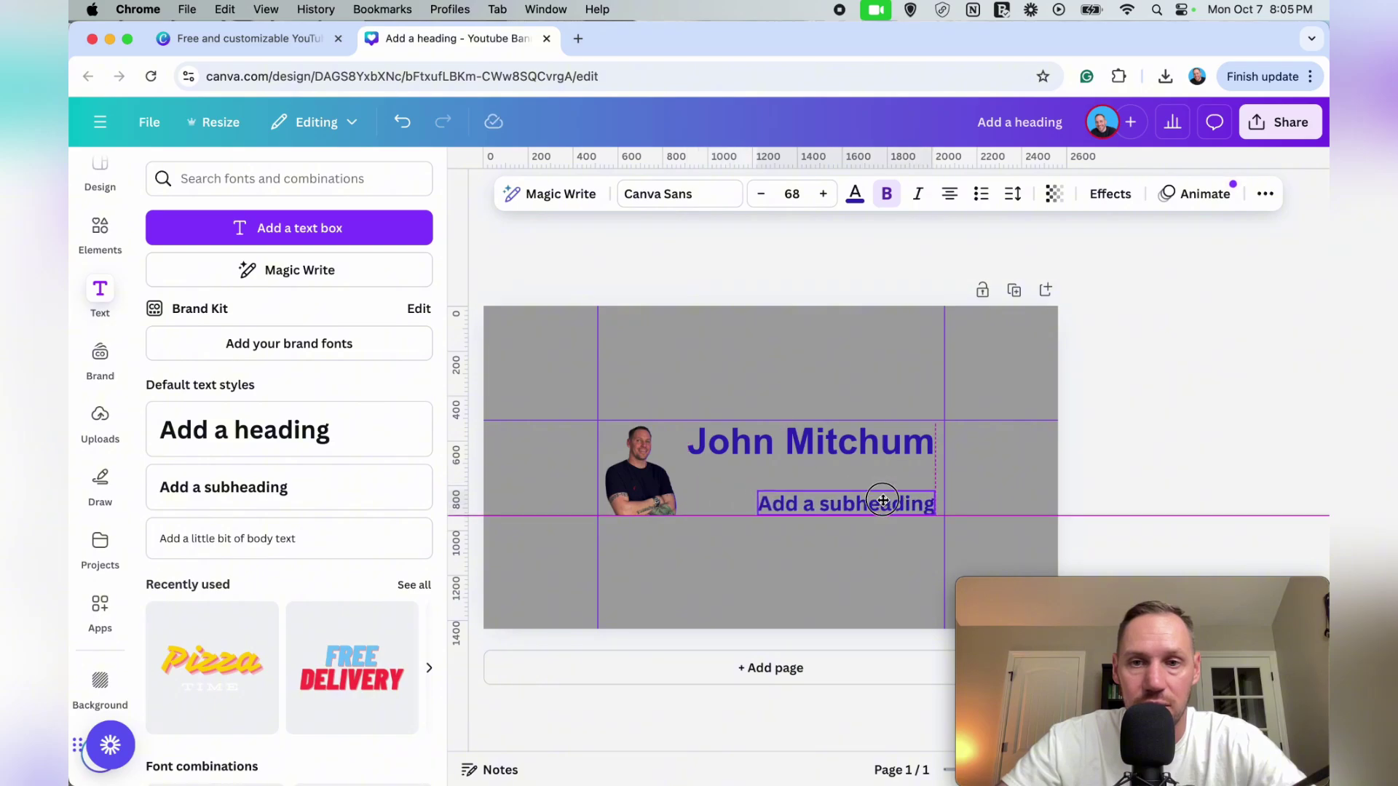
double_click(827, 504)
text(new videos every week)
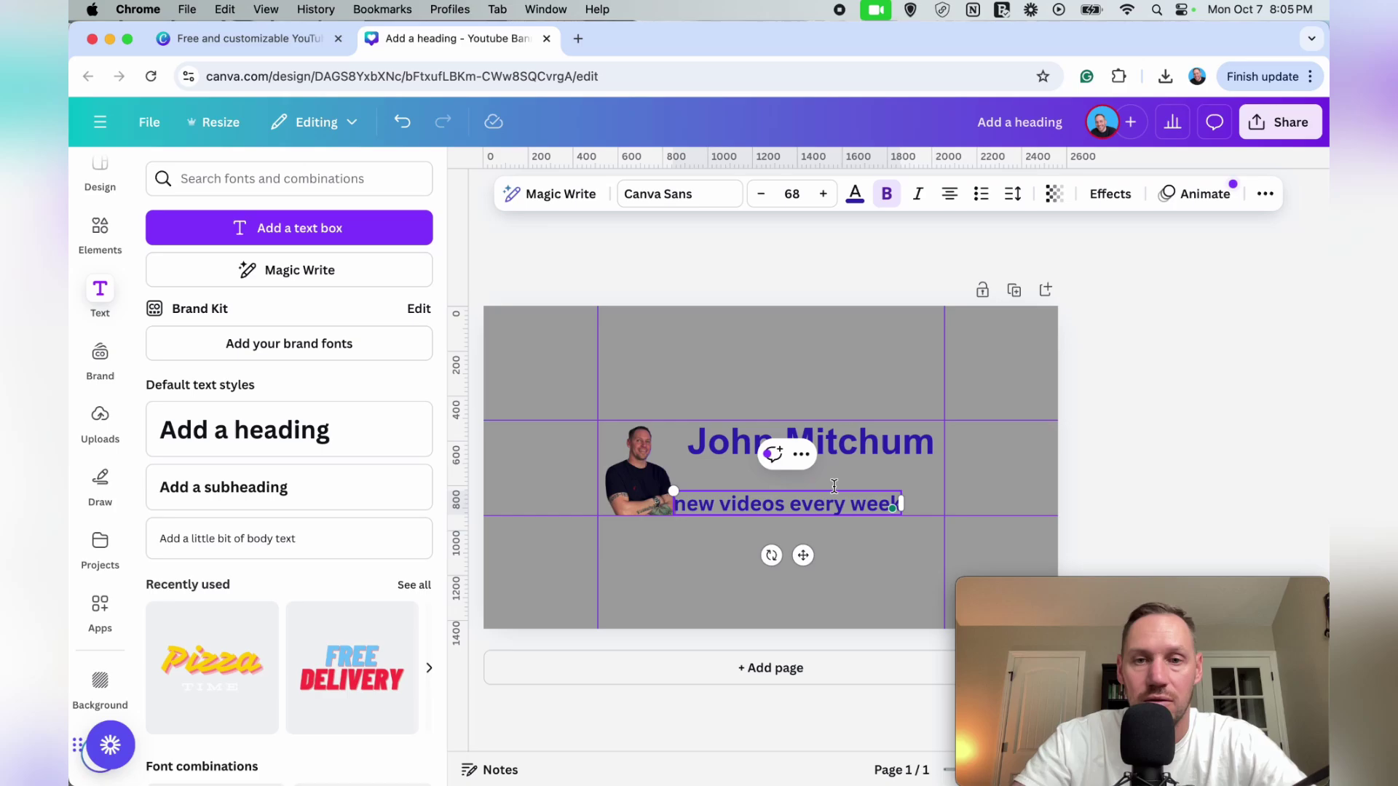
- Align the subheading's left edge with the 'John Mitchum' heading
click(918, 373)
drag(789, 506, 795, 498)
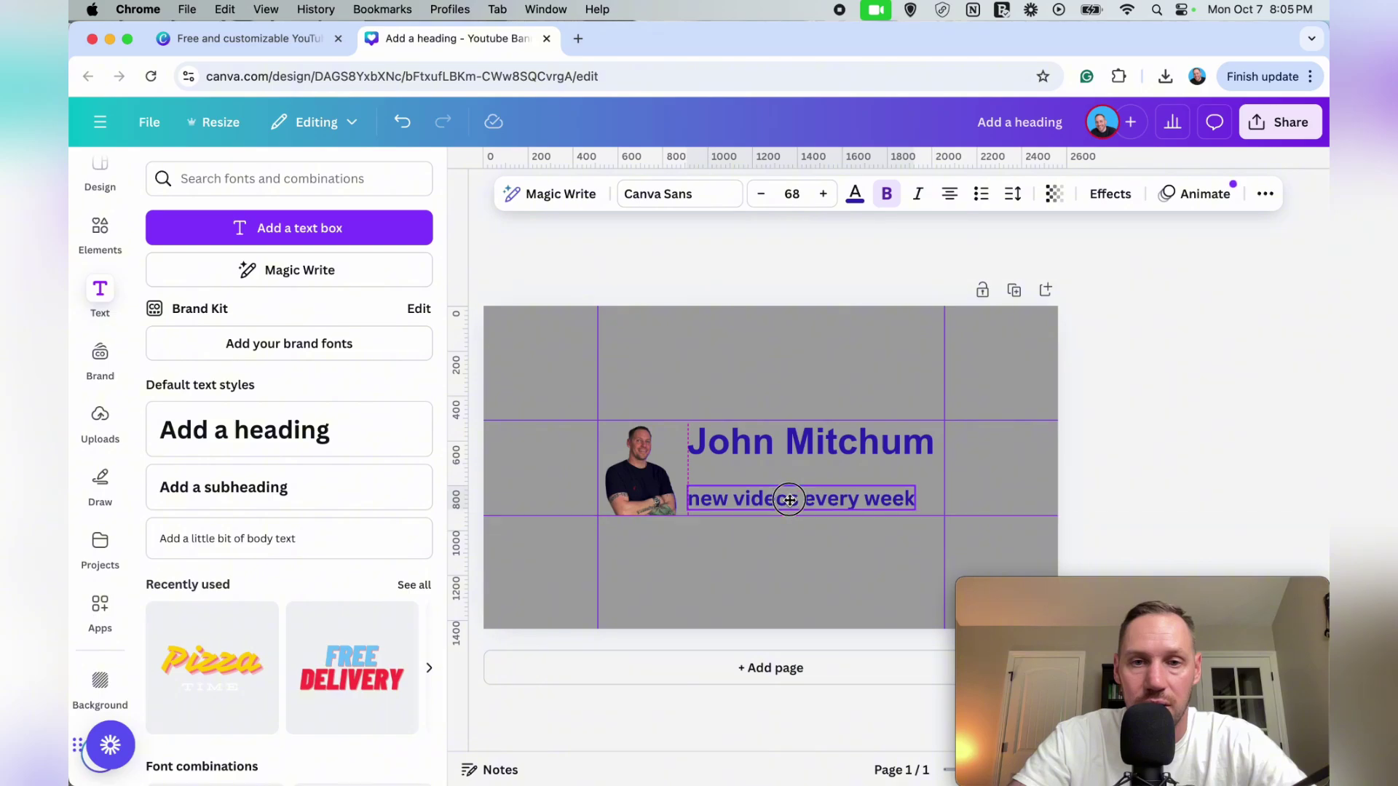
click(743, 405)
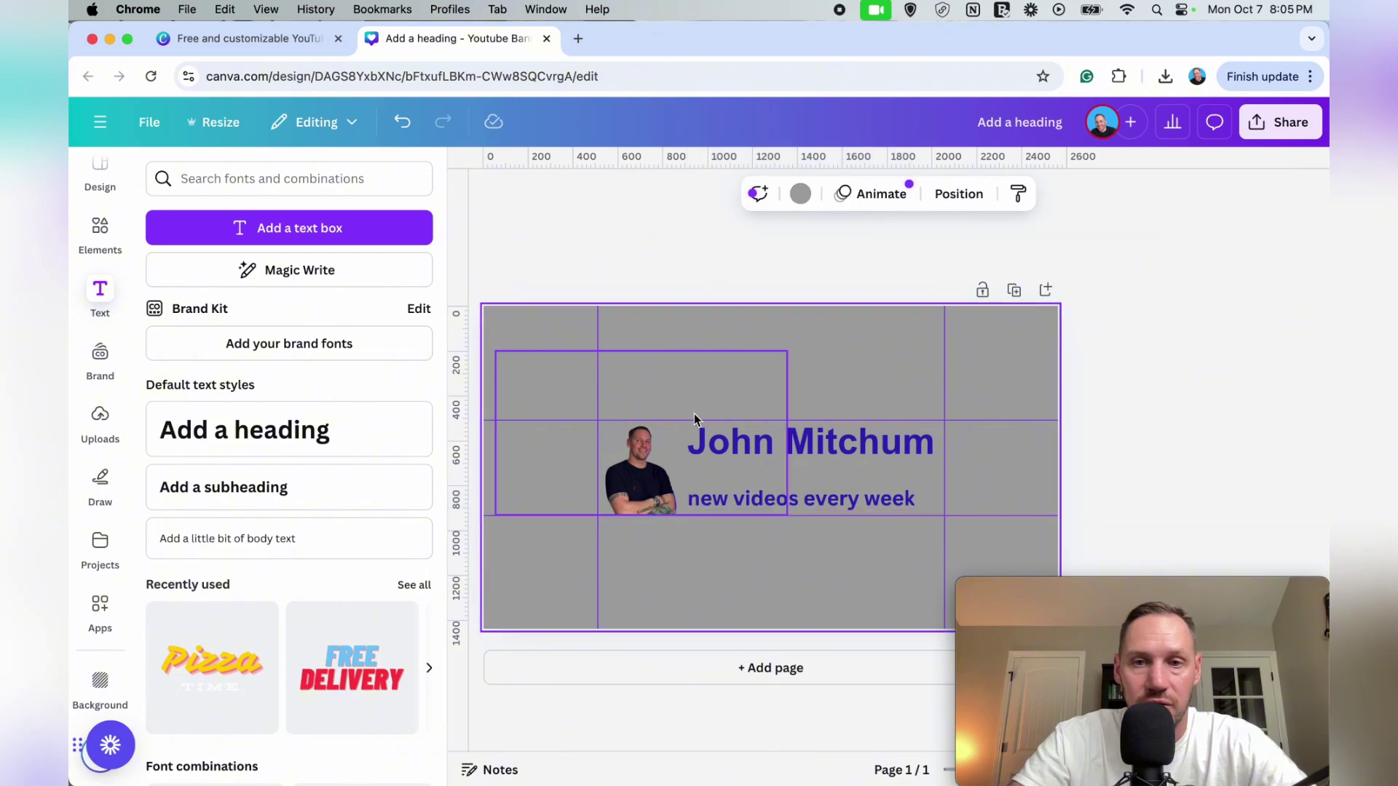
- Search Elements for 'youtube' and add the red SUBSCRIBE graphic to the banner
click(99, 234)
click(262, 178)
text(youtube)
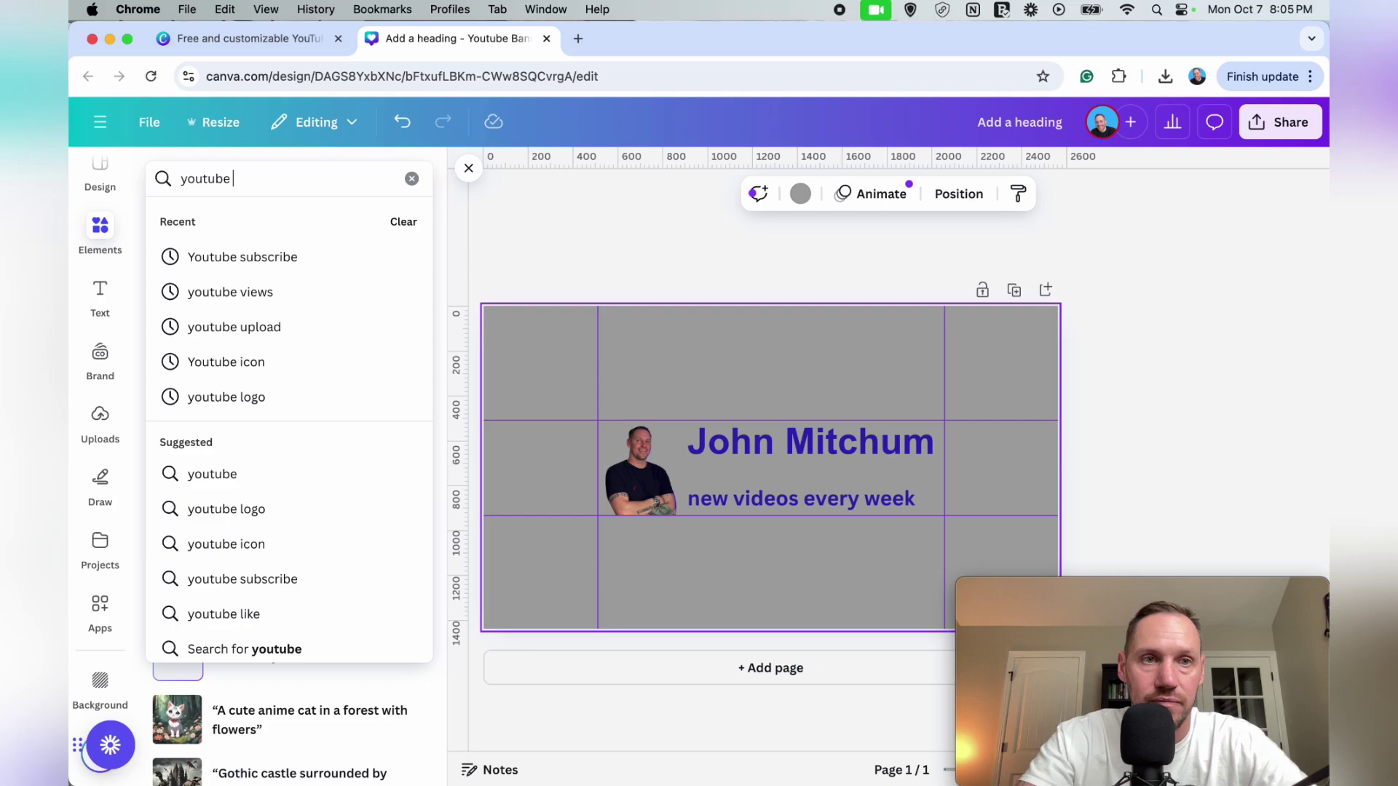
key(Return)
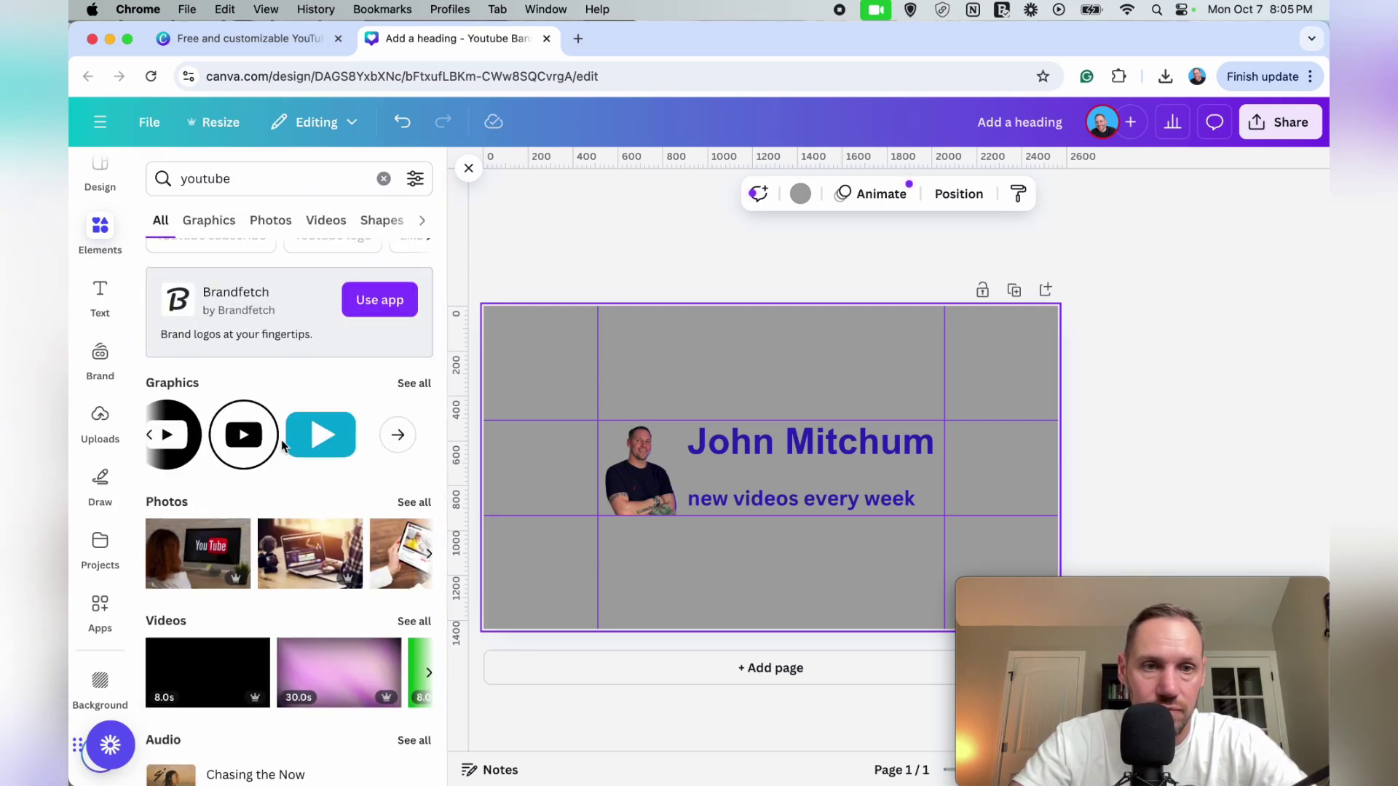
click(333, 435)
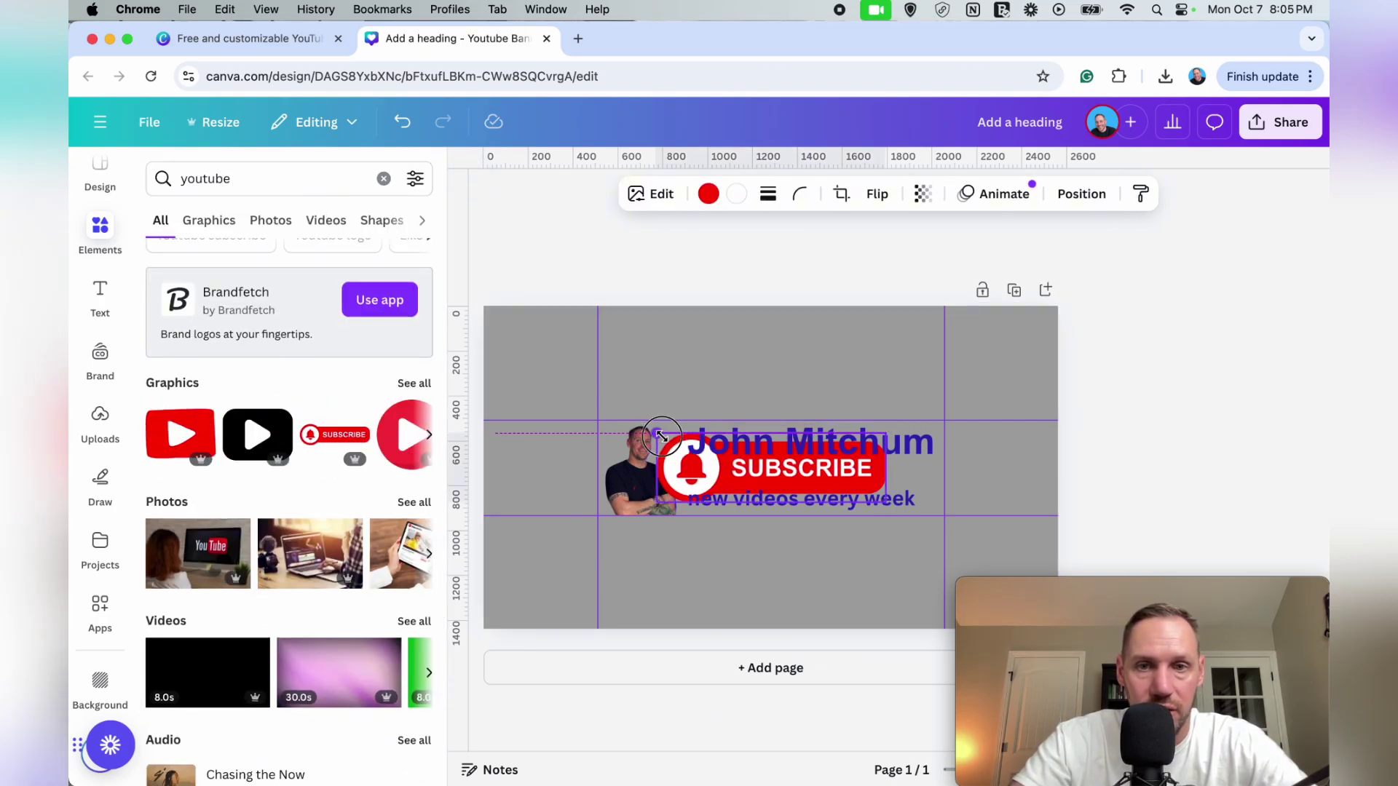
- Shrink the SUBSCRIBE graphic and place it beside the name on the right
drag(656, 433, 877, 477)
click(874, 568)
click(893, 286)
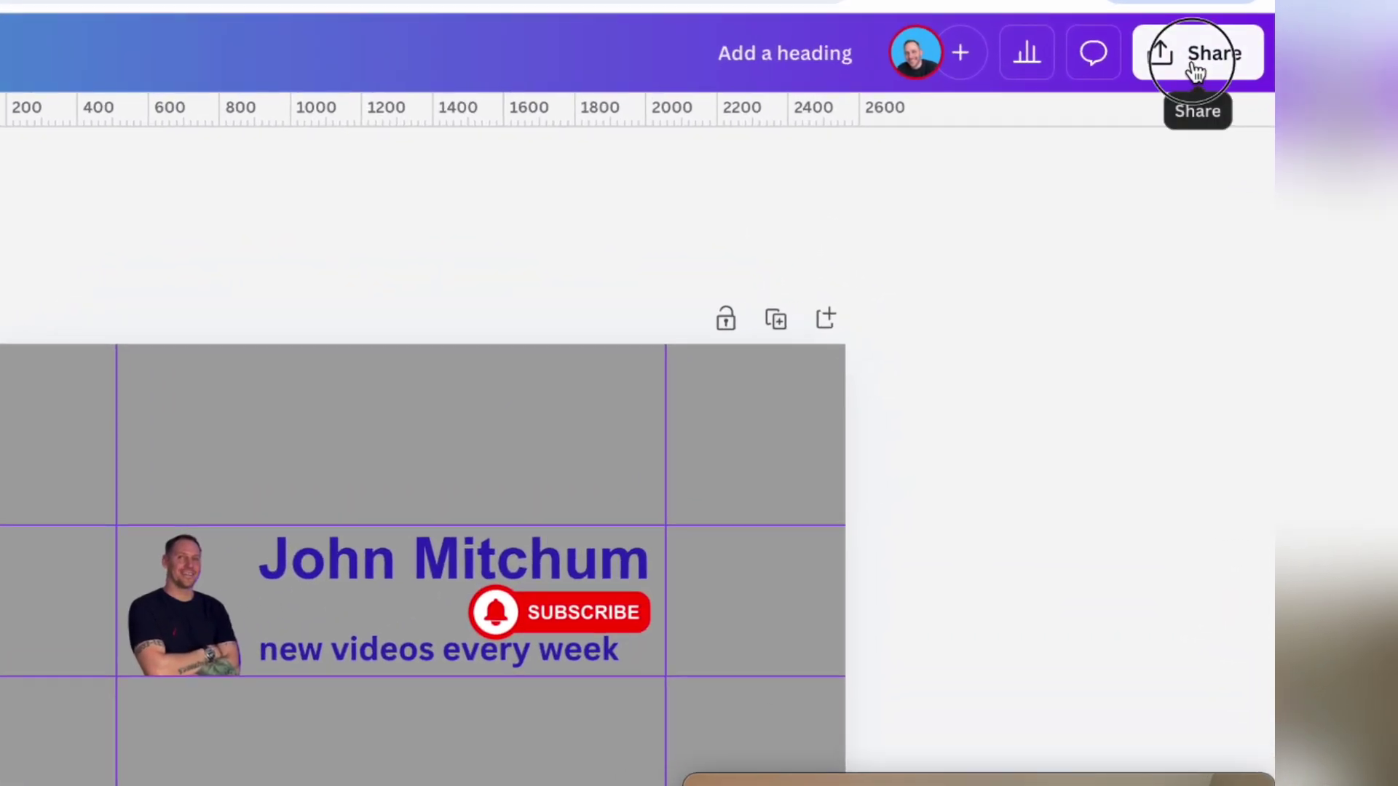
- Download the finished banner as a PNG via Share > Download
click(1196, 61)
click(782, 611)
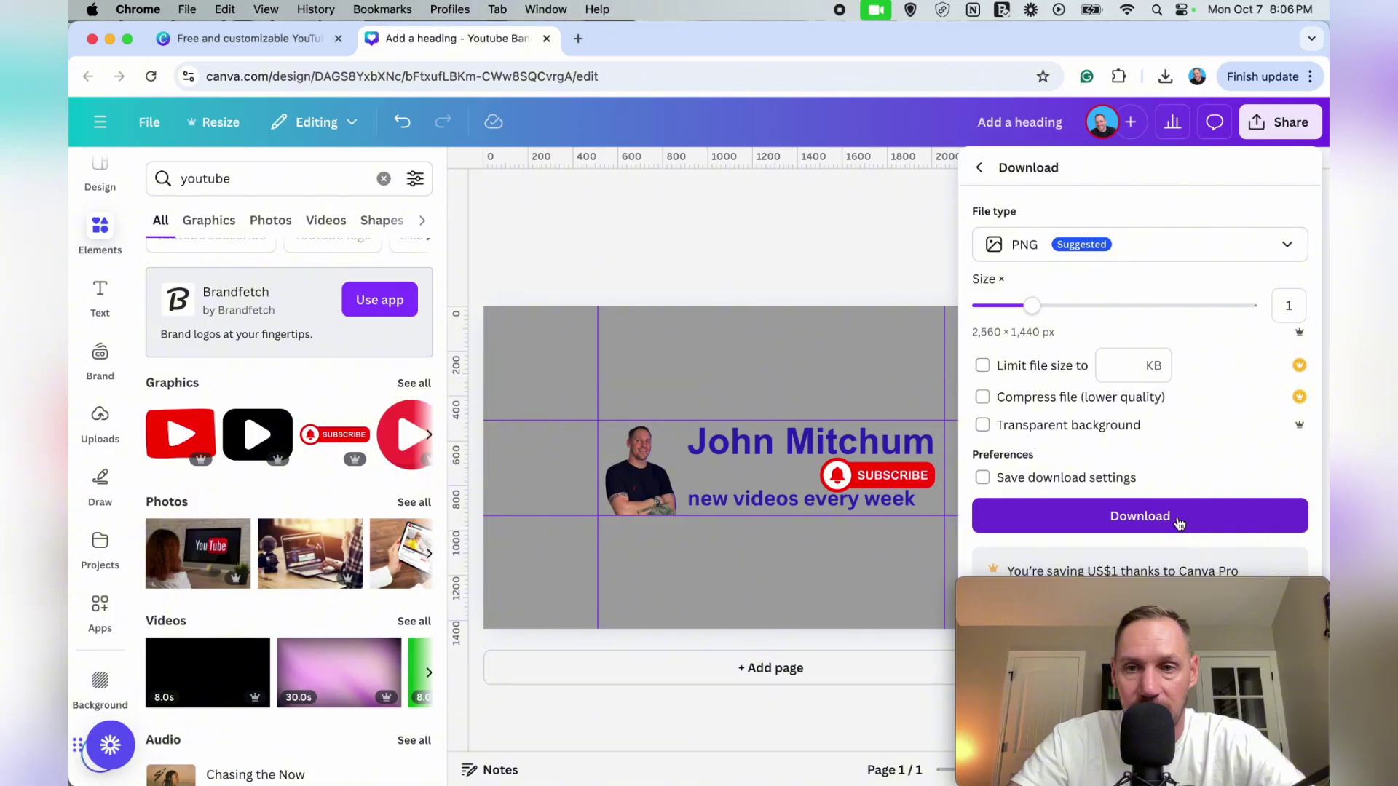
click(1178, 524)
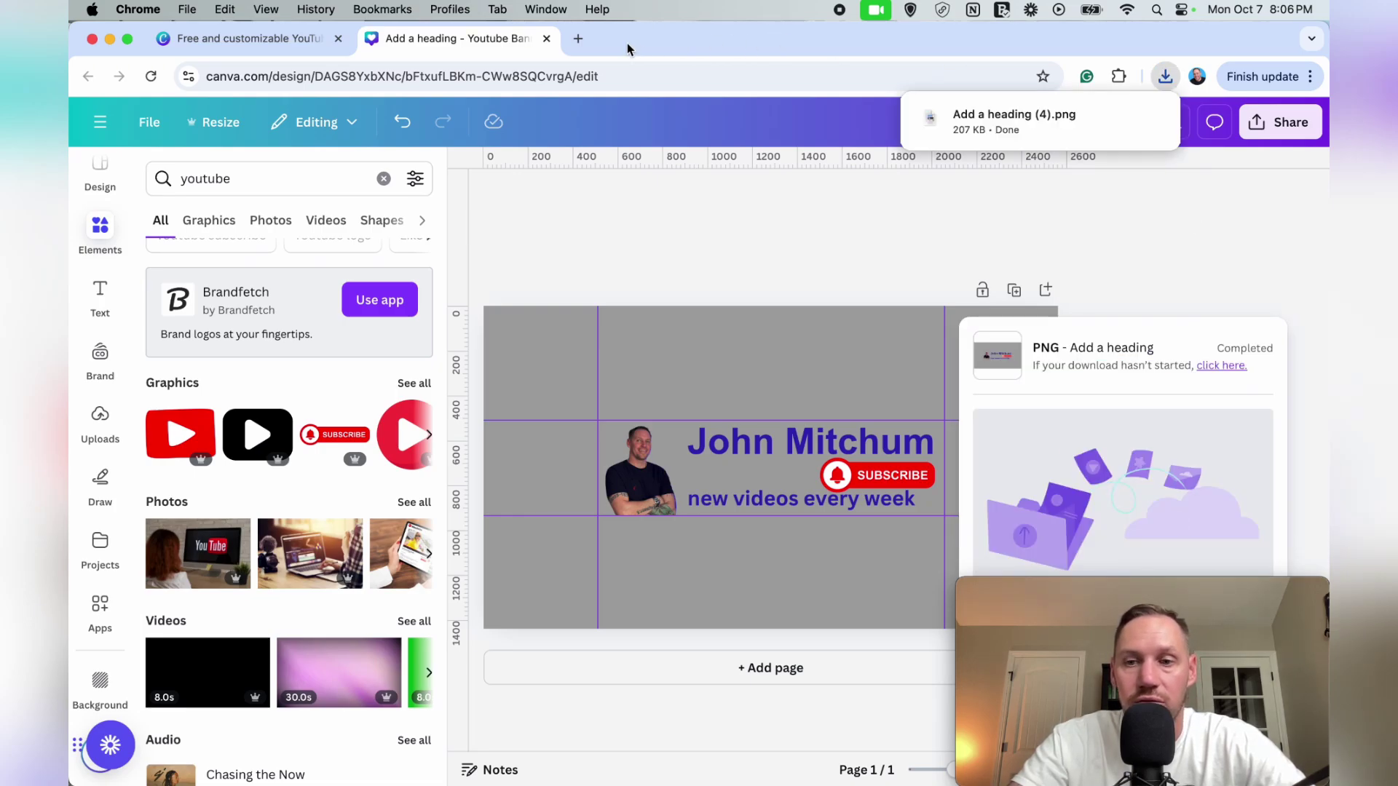
- Reach YouTube Studio from the YouTube homepage's account menu in a new tab
click(577, 38)
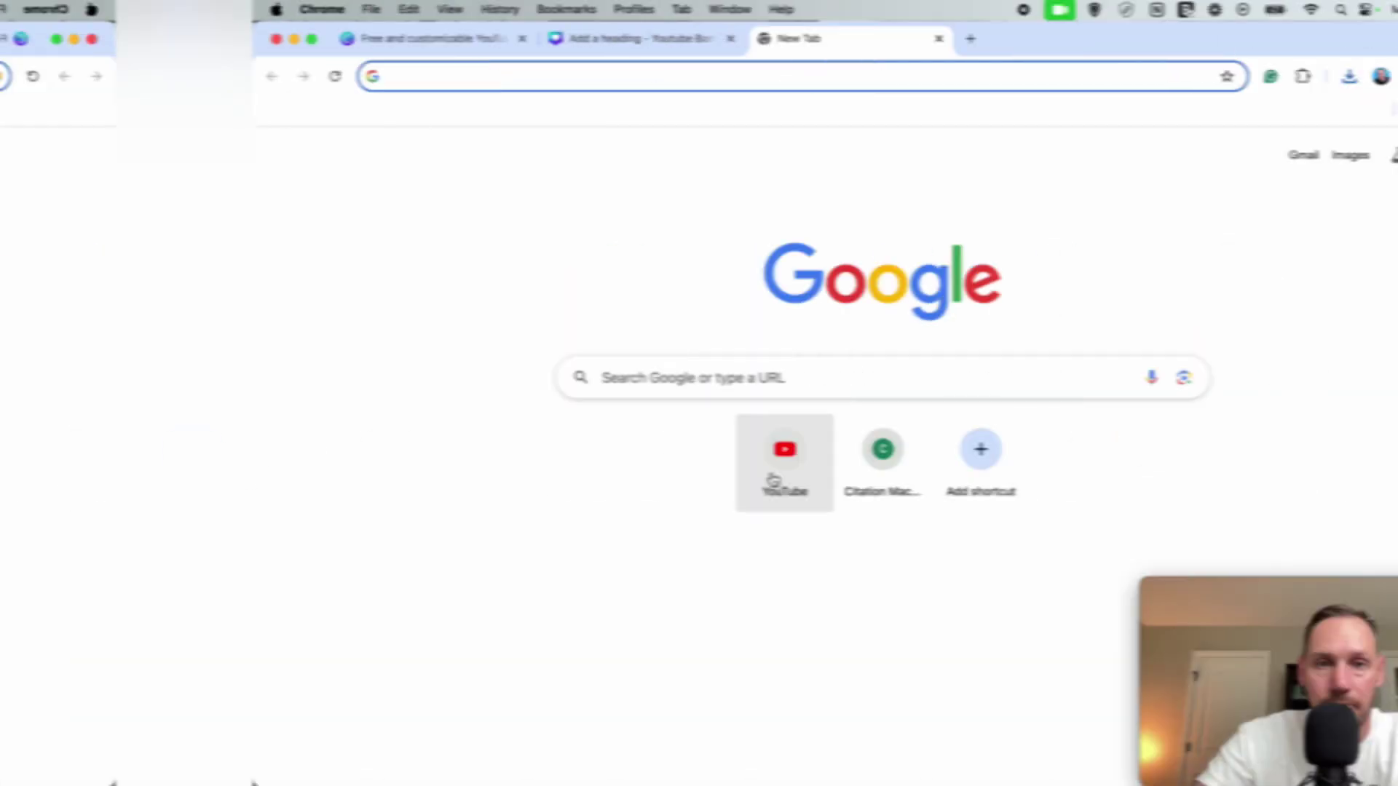
click(772, 482)
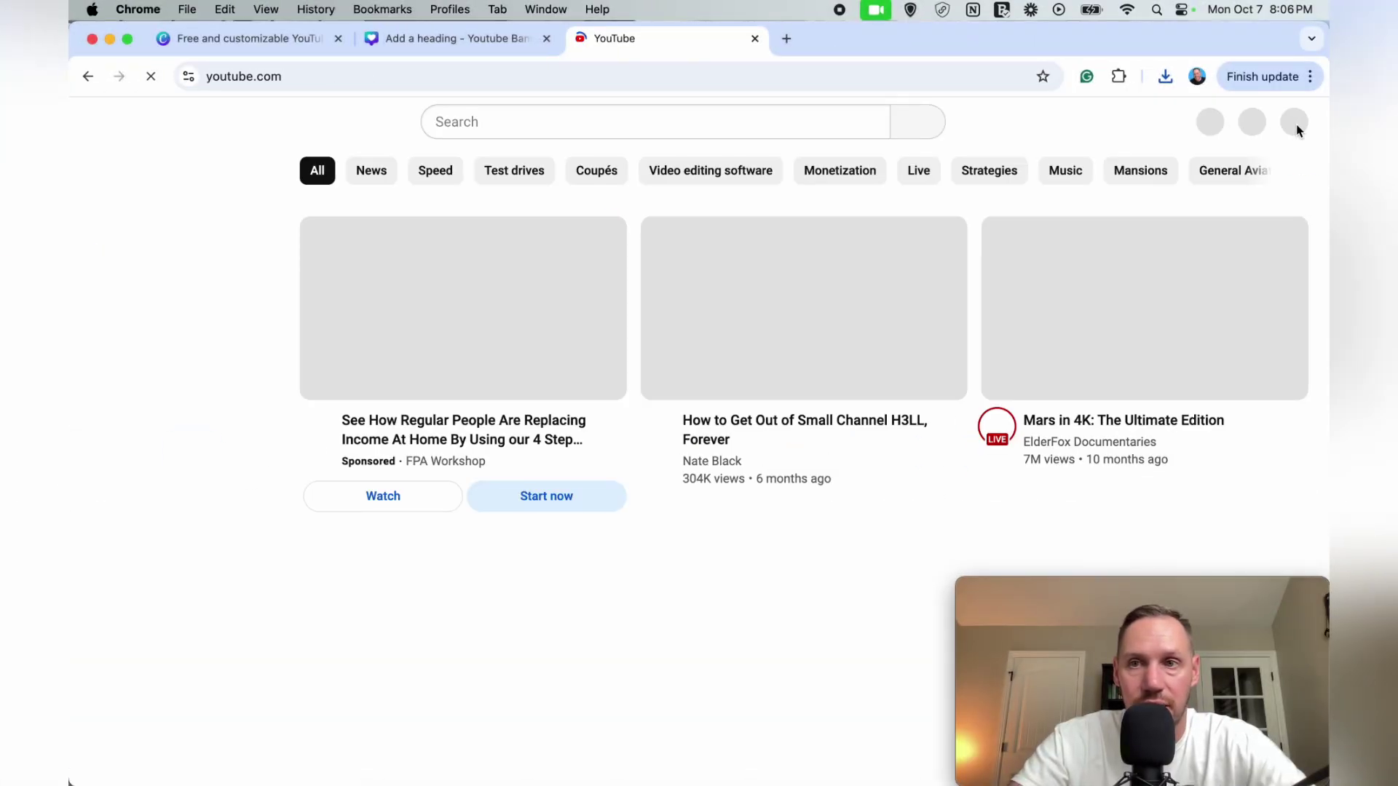
click(1295, 123)
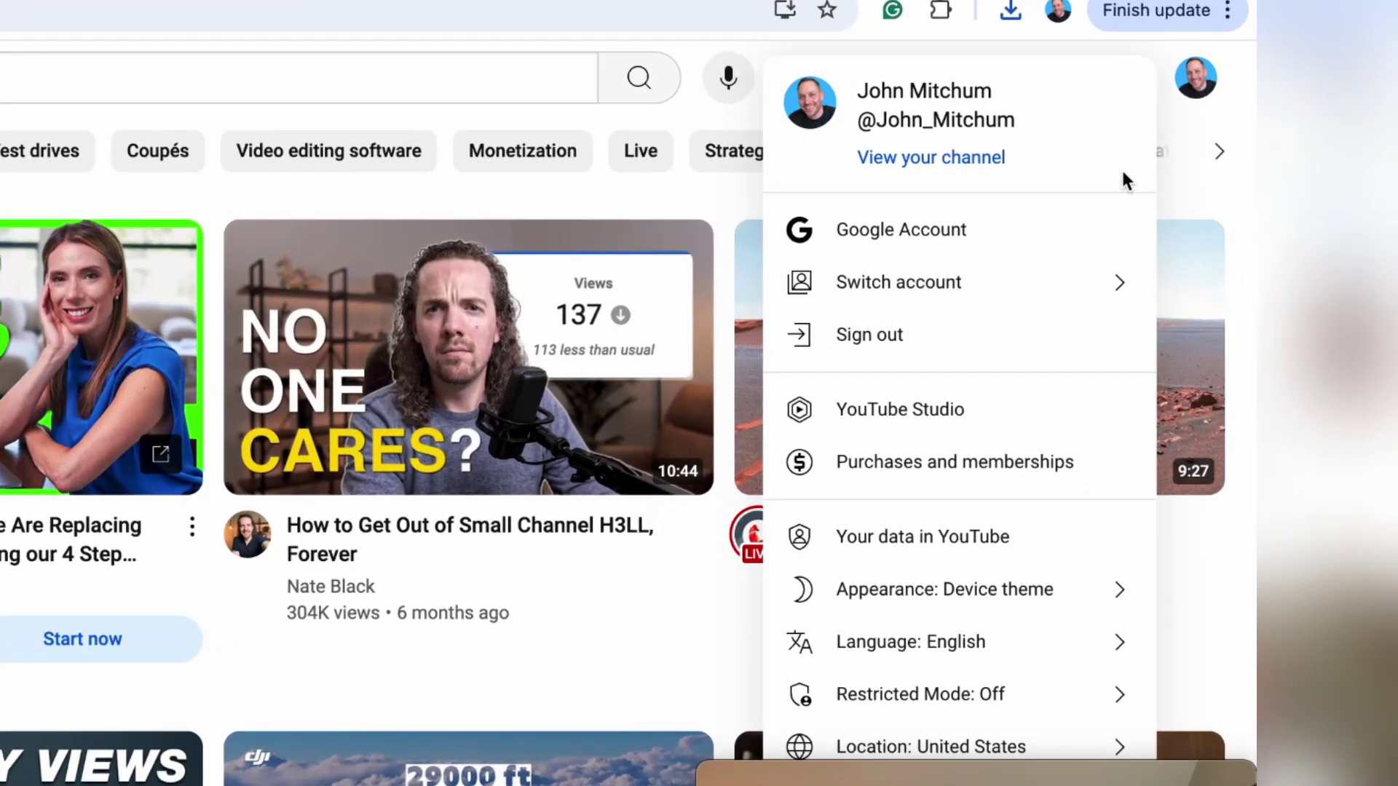
click(1004, 410)
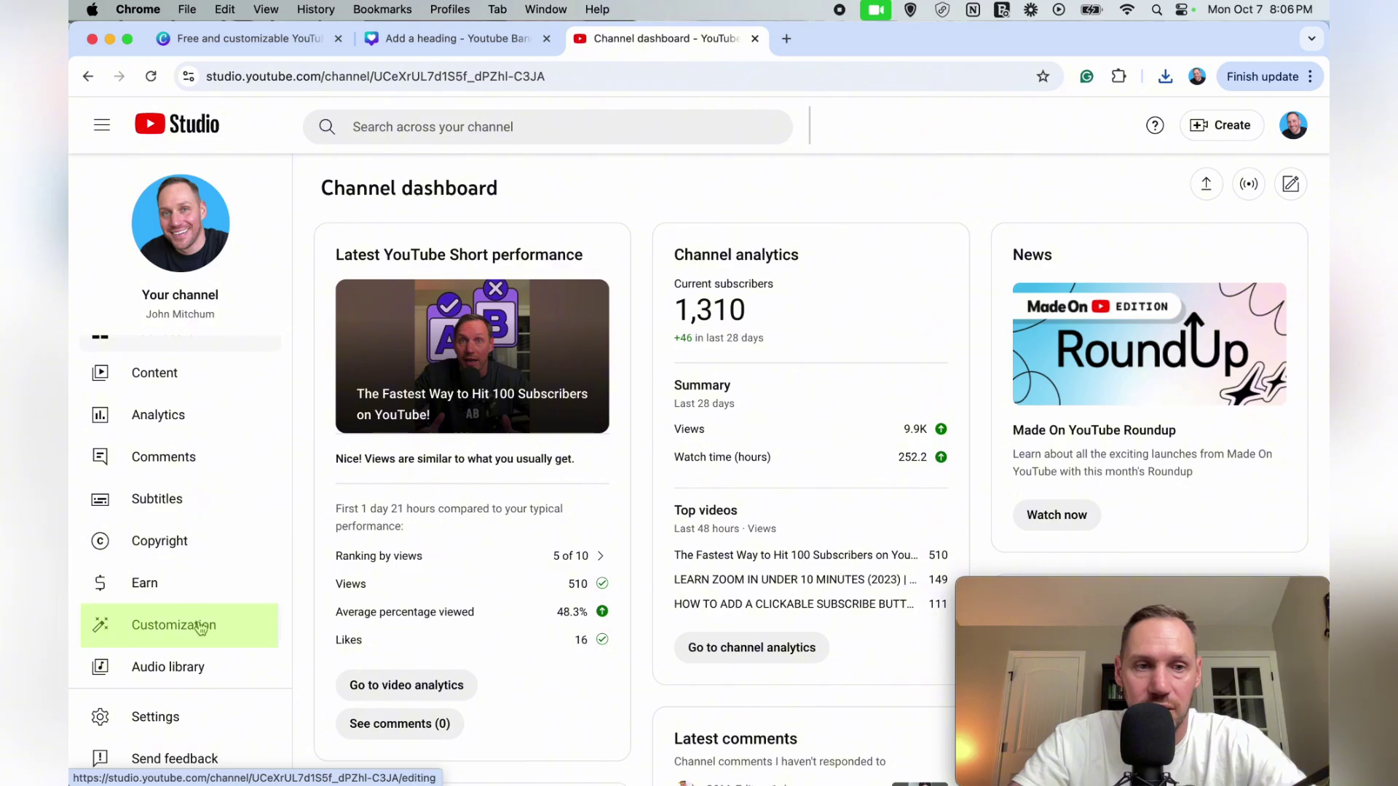
- Show the channel's Customization profile with its current banner and picture
click(199, 626)
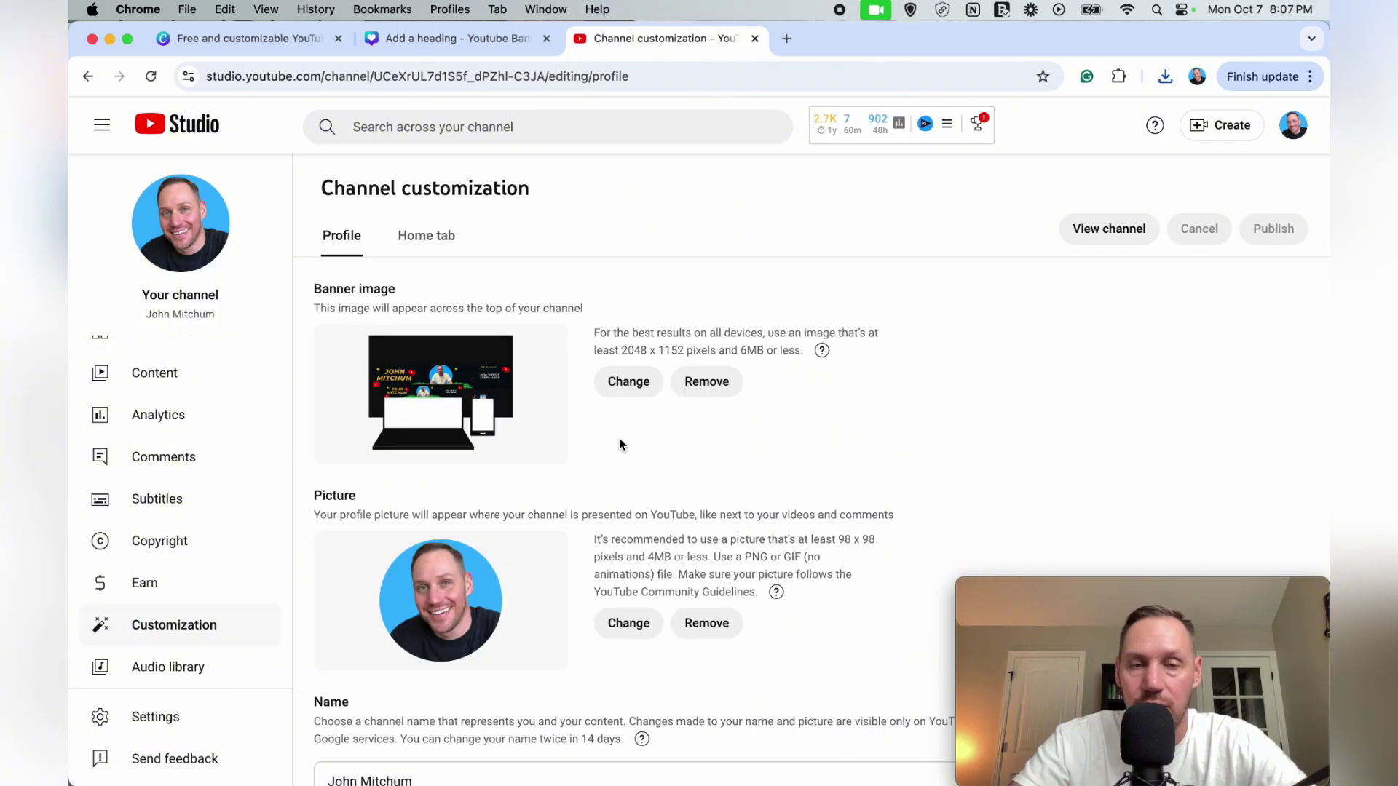